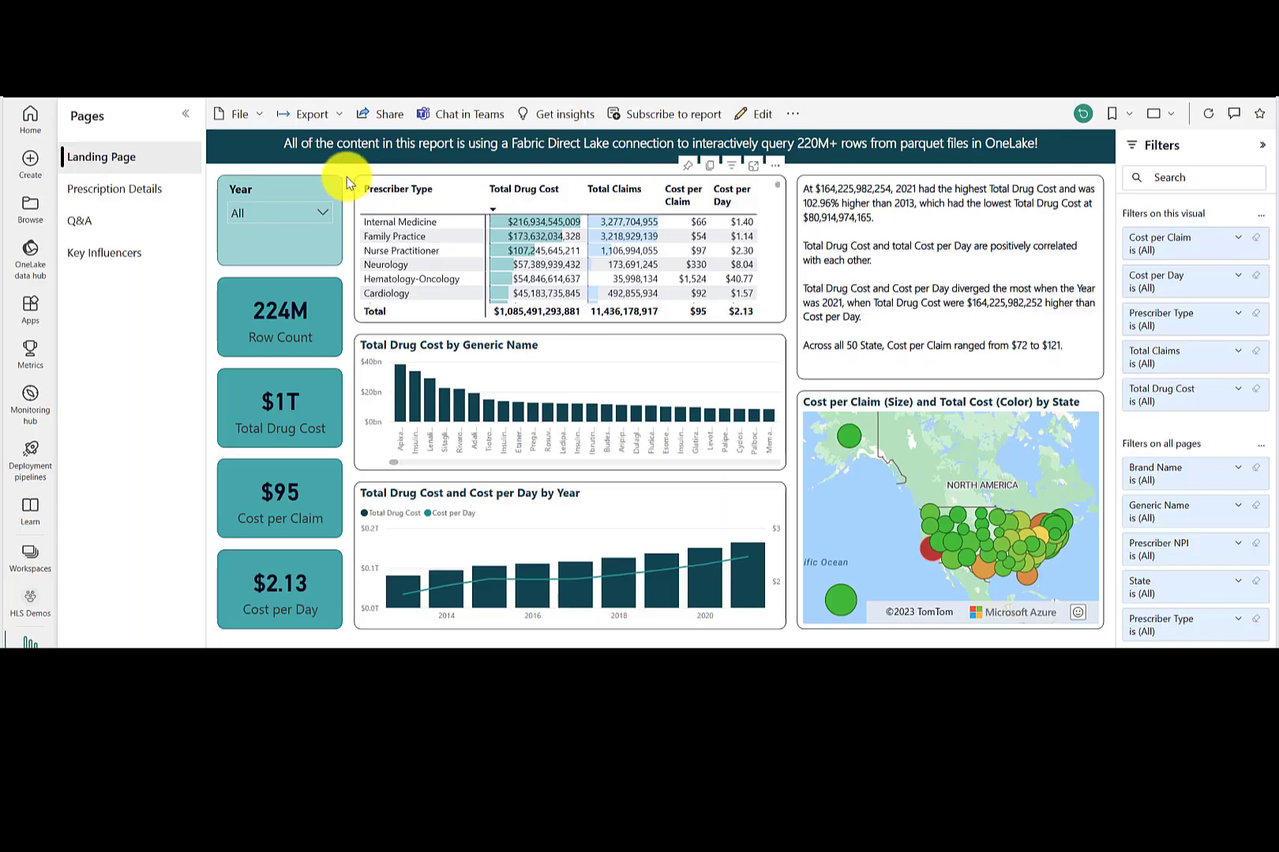
Step: Cross-filter the report to Internal Medicine using the Prescriber Type table visual
{"action": "left_click", "coordinate": [395, 221]}
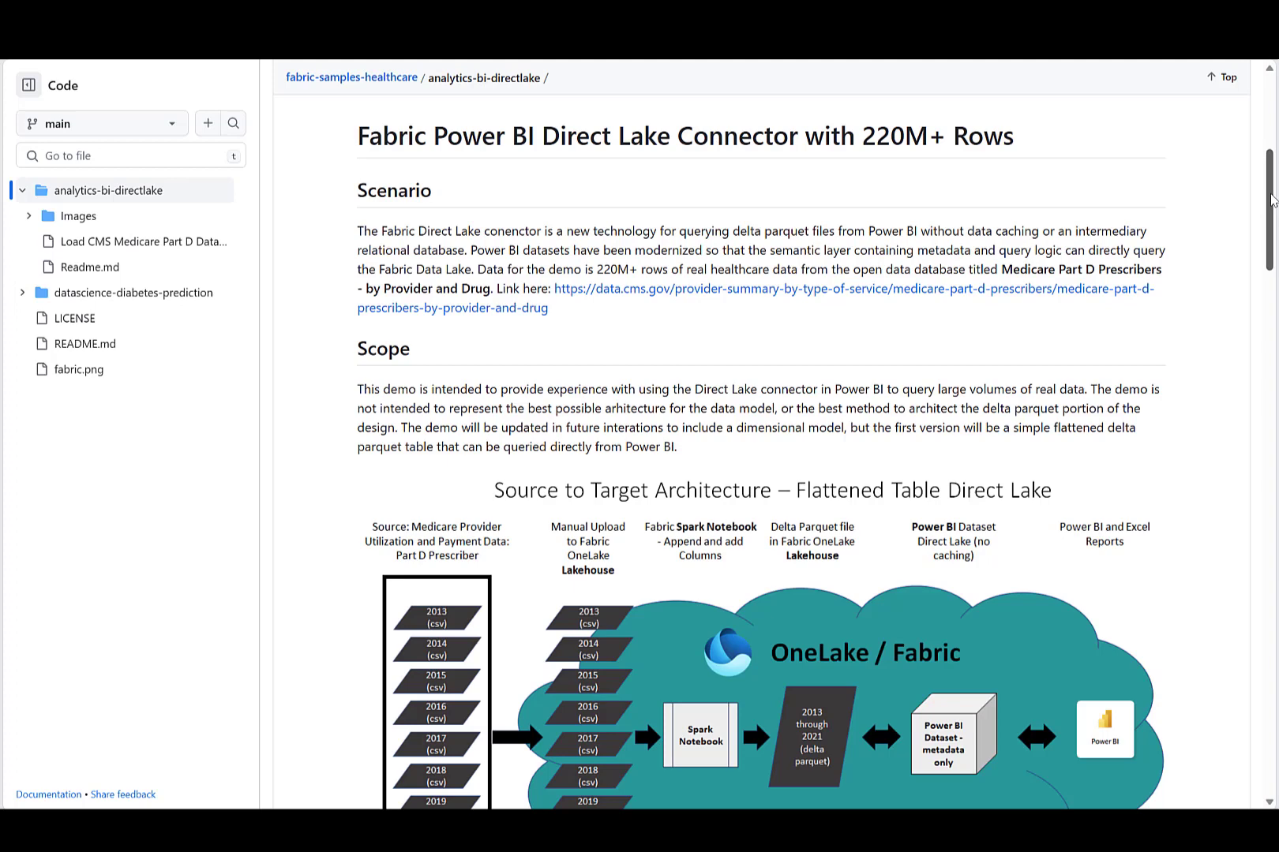
{"action": "left_click_drag", "start_coordinate": [1272, 201], "coordinate": [1276, 674]}
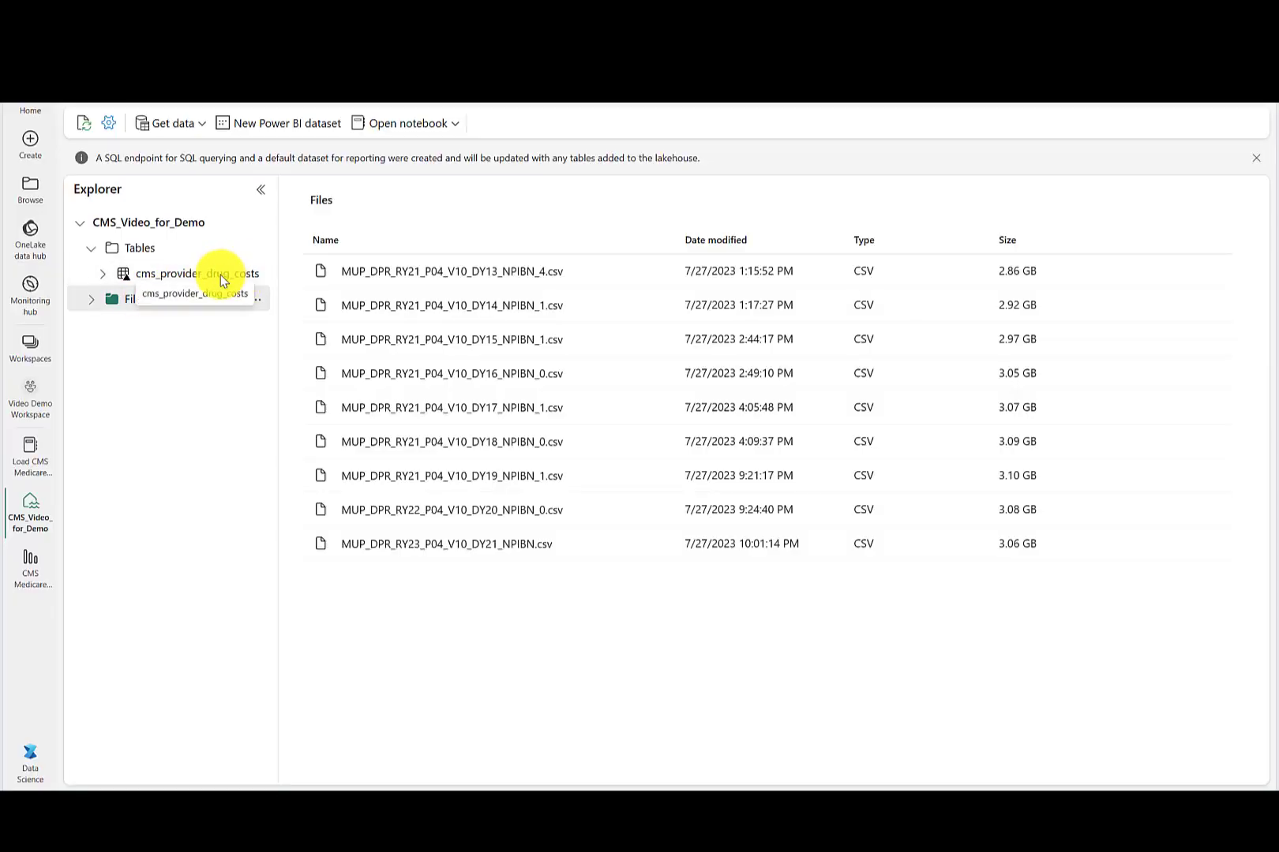
Step: Preview cms_provider_drug_costs at 1000 rows, check its properties, and list its columns
{"action": "left_click", "coordinate": [163, 274]}
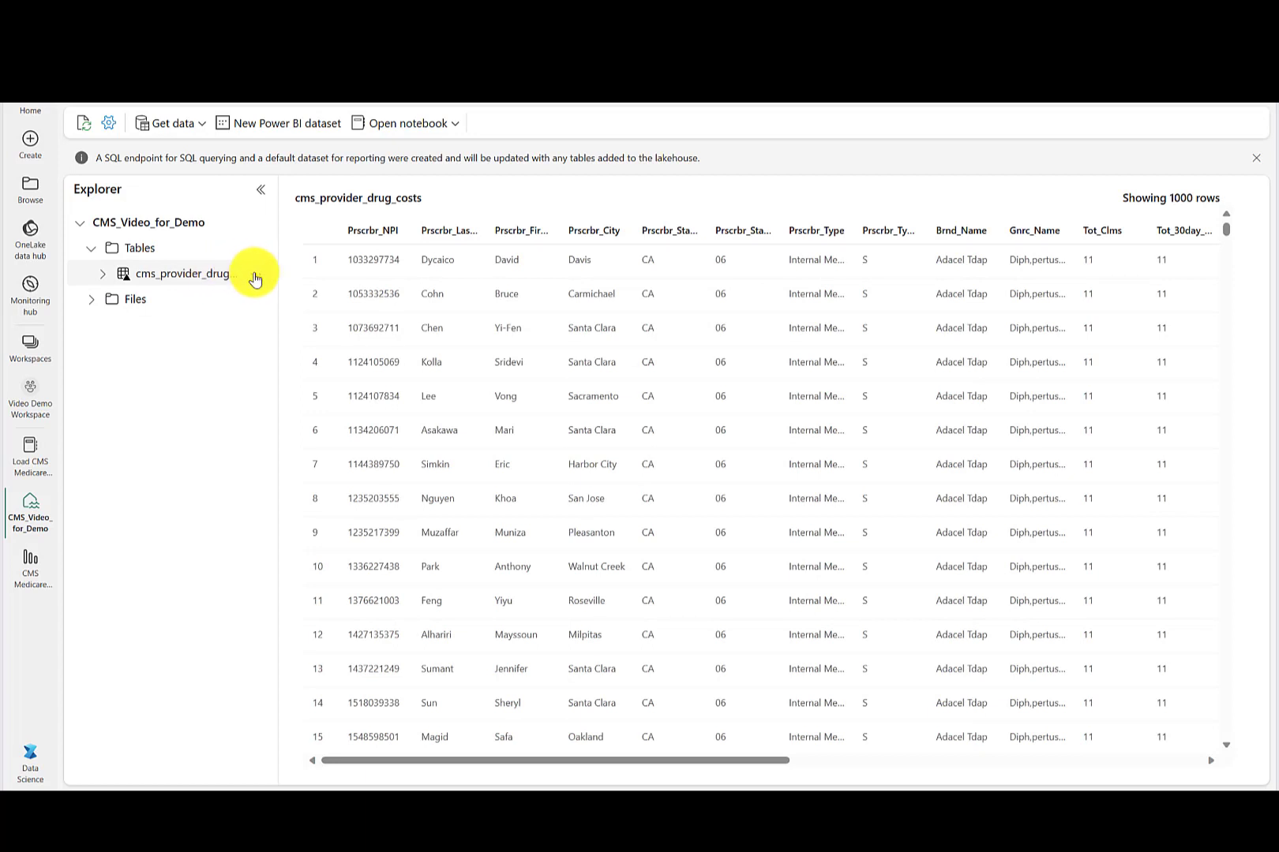
{"action": "left_click", "coordinate": [258, 276]}
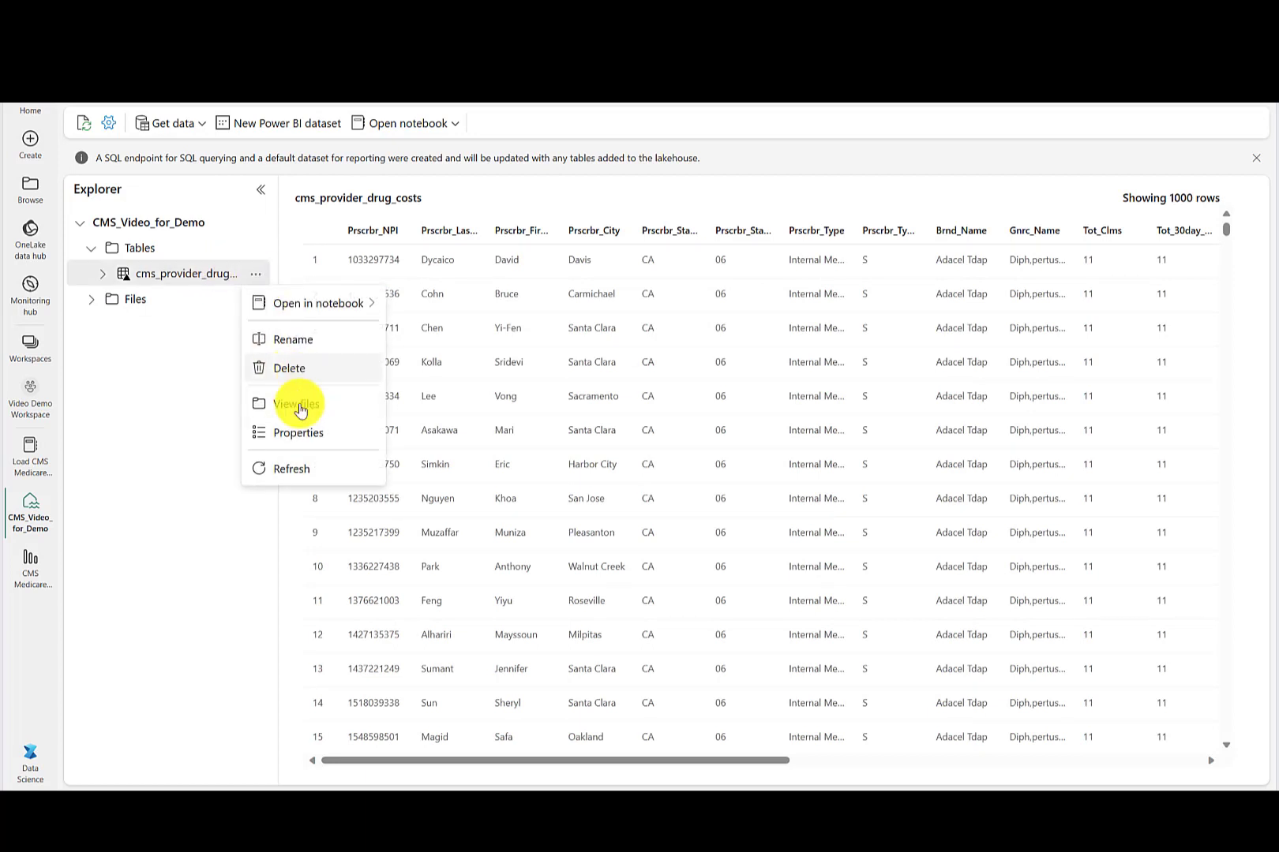
{"action": "left_click", "coordinate": [301, 433]}
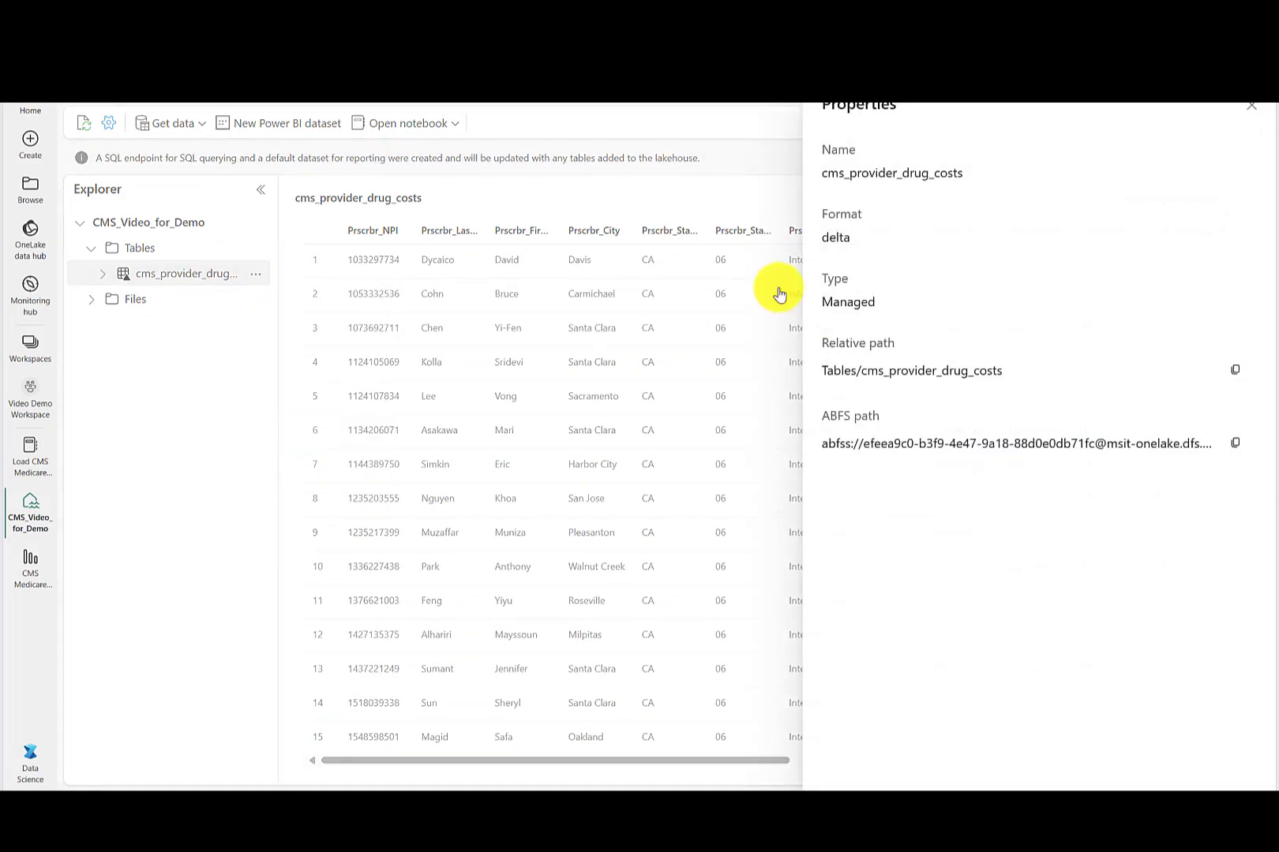
{"action": "left_click", "coordinate": [797, 269]}
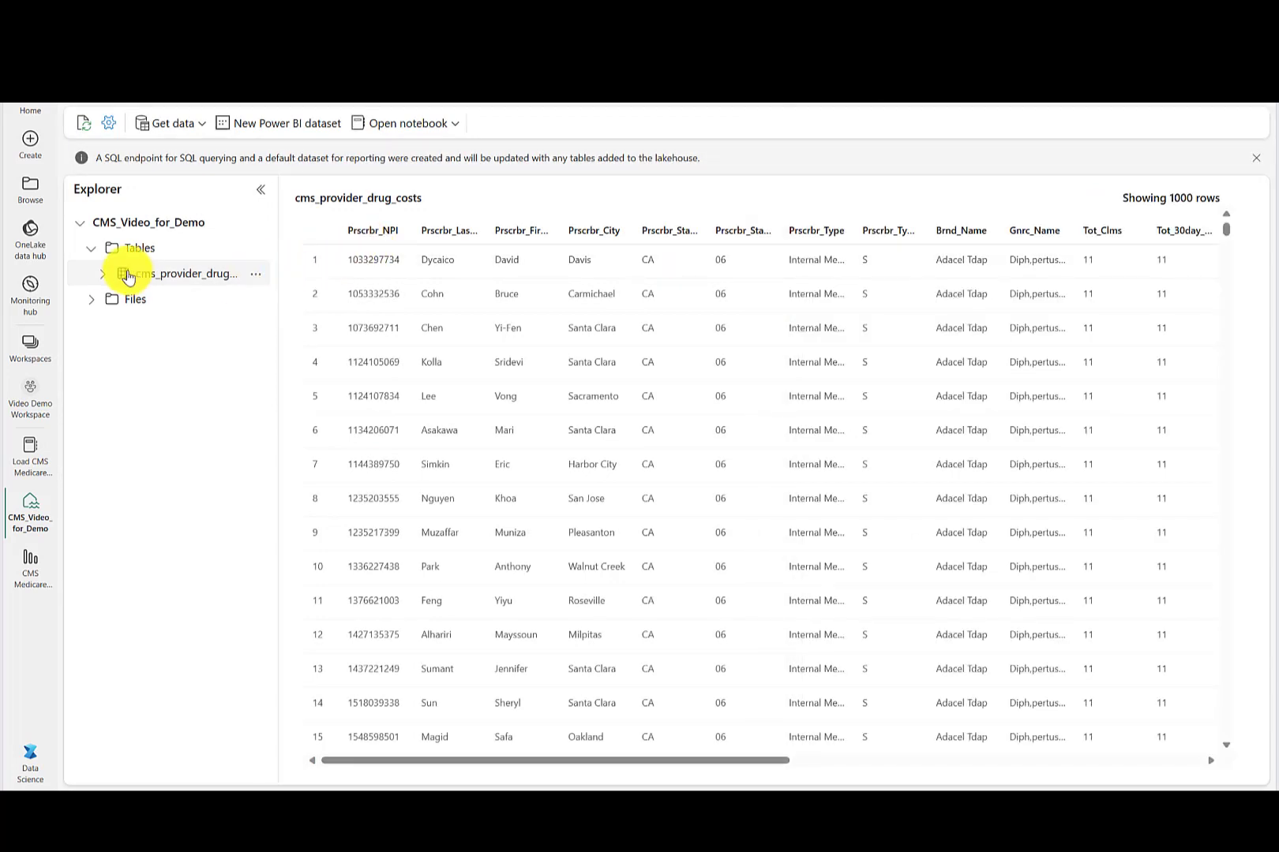
{"action": "left_click", "coordinate": [99, 275]}
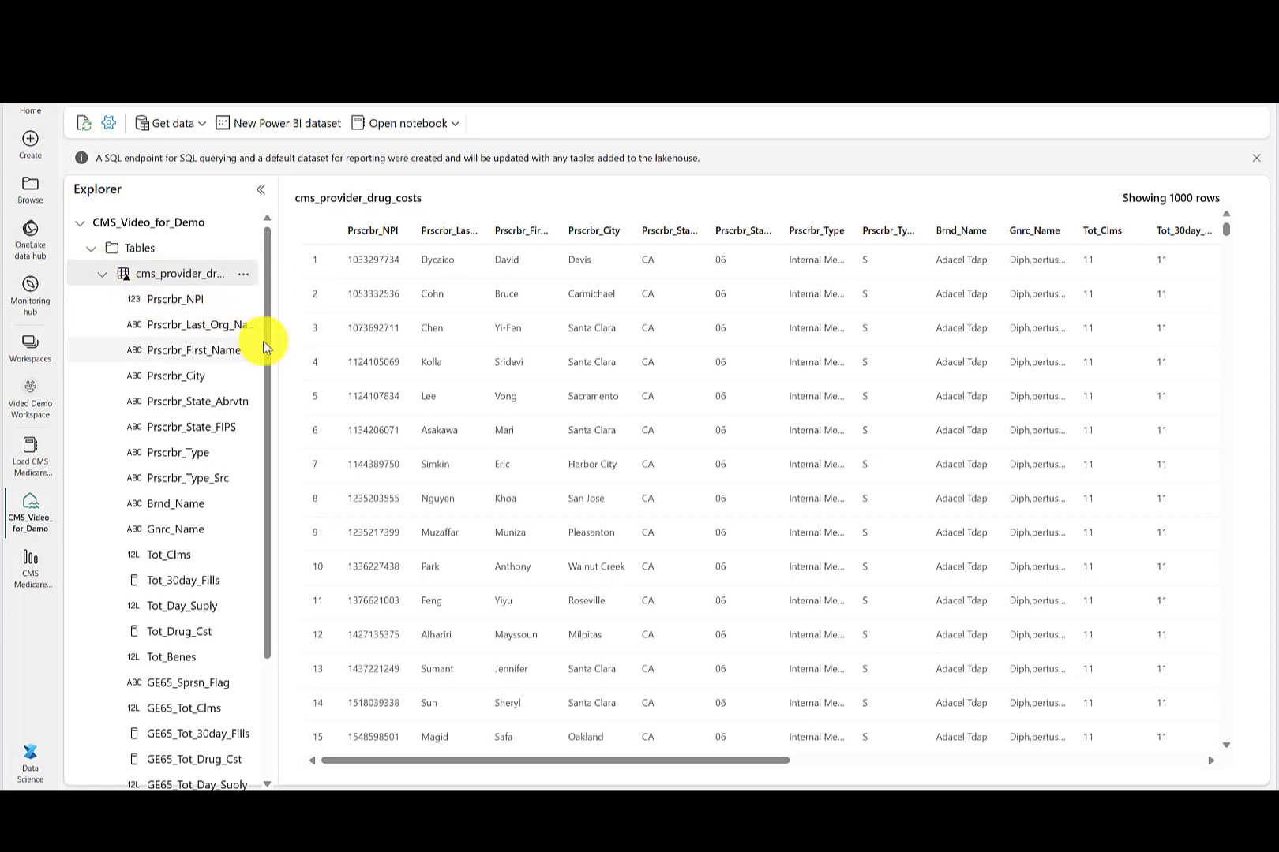
{"action": "left_click_drag", "start_coordinate": [271, 343], "coordinate": [263, 497]}
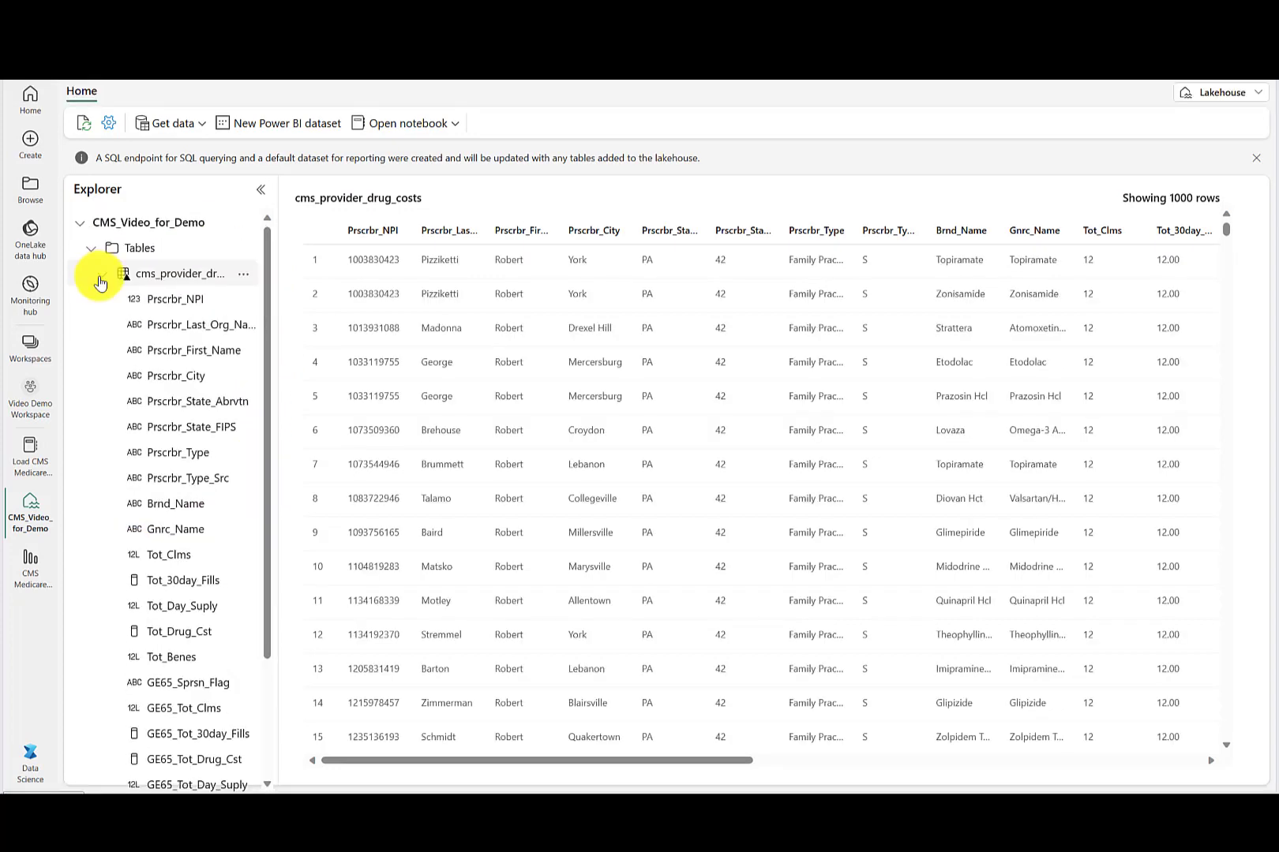
Step: Create a new Power BI dataset containing only the cms_provider_drug_costs table
{"action": "left_click", "coordinate": [276, 128]}
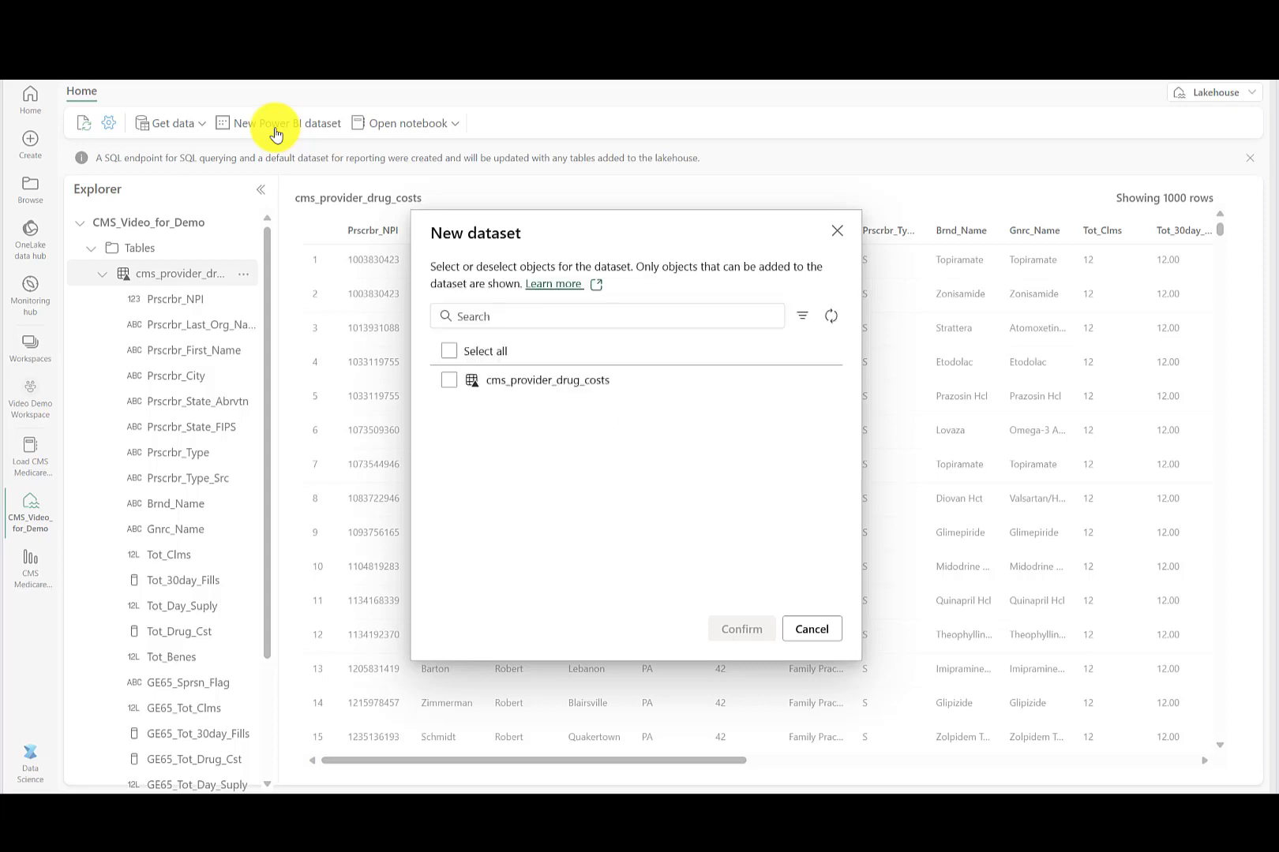
{"action": "left_click", "coordinate": [449, 382]}
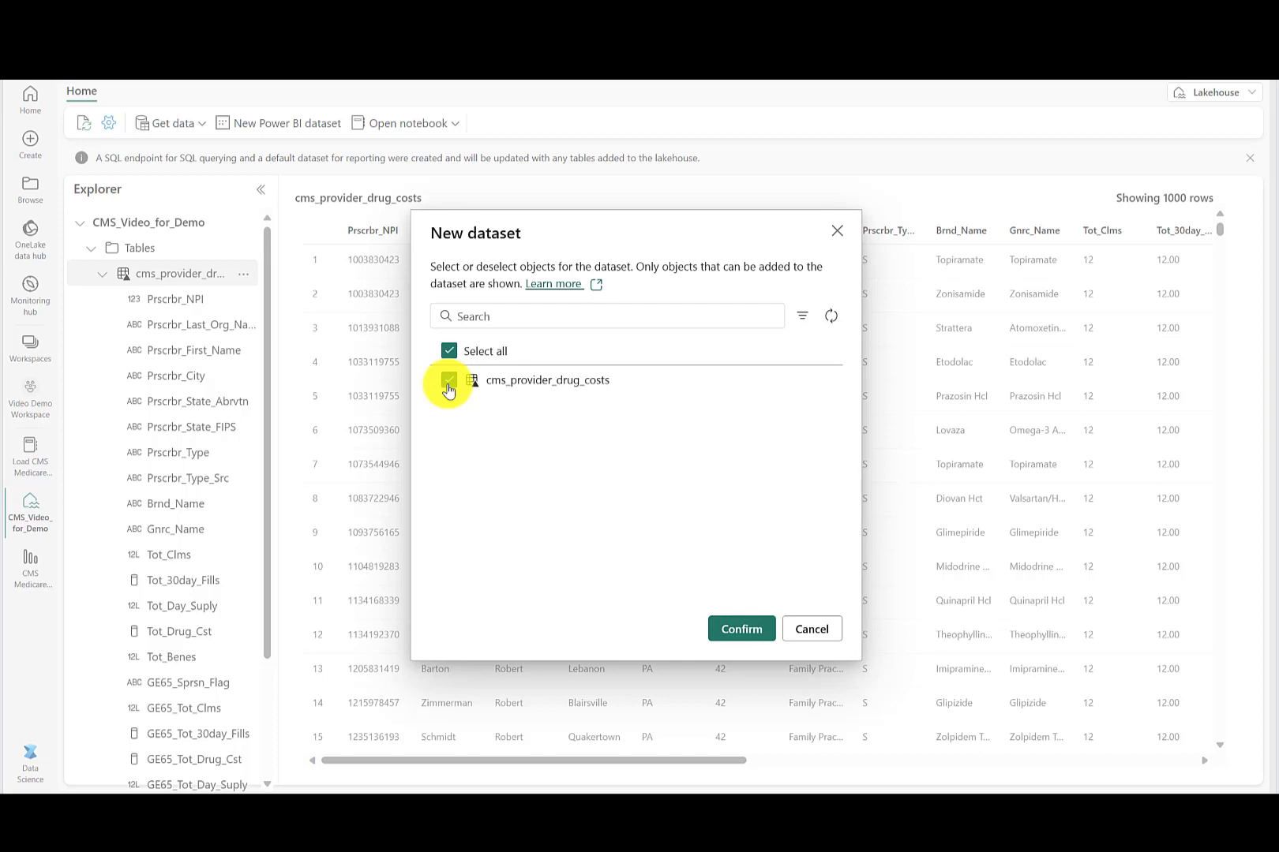
{"action": "left_click", "coordinate": [736, 632]}
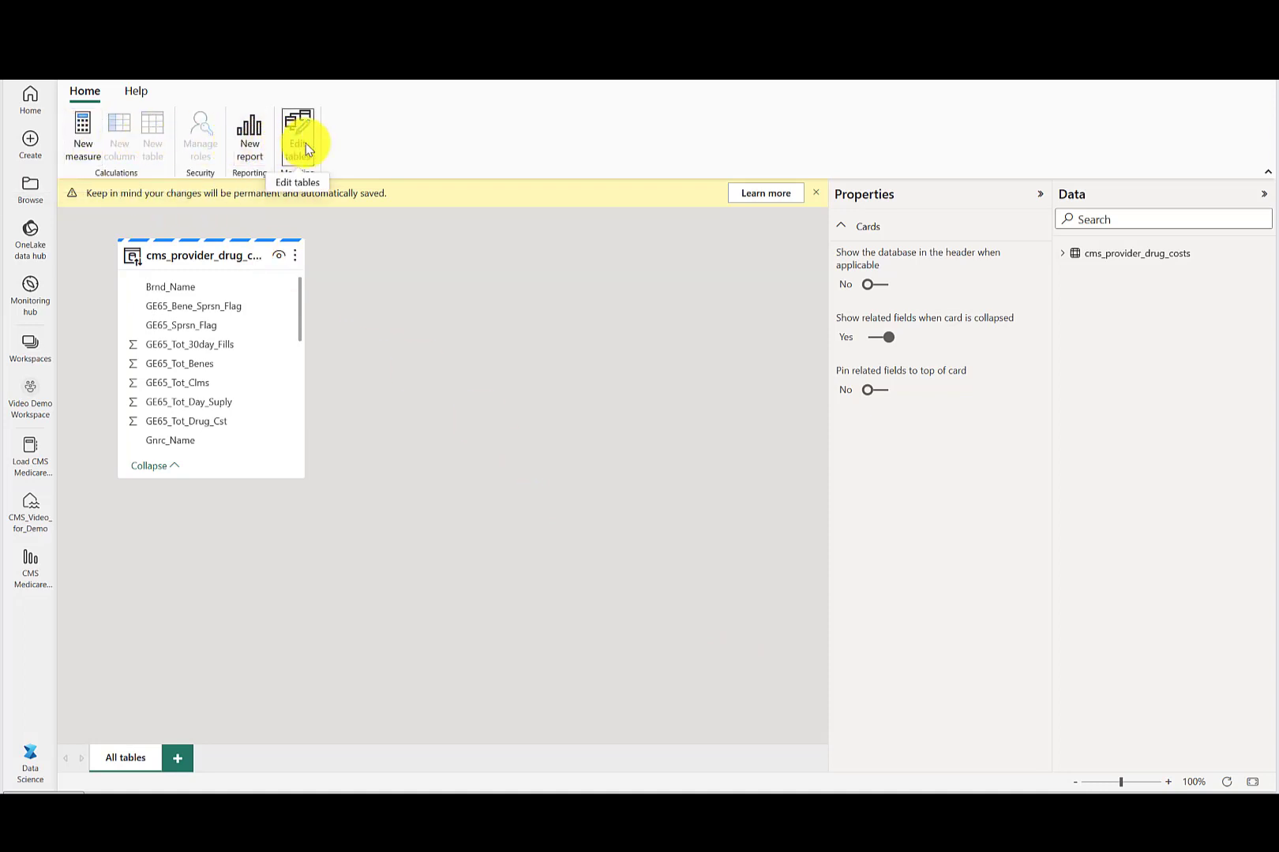
Step: Expand cms_provider_drug_costs in the Data pane to show all its fields
{"action": "left_click", "coordinate": [1062, 254]}
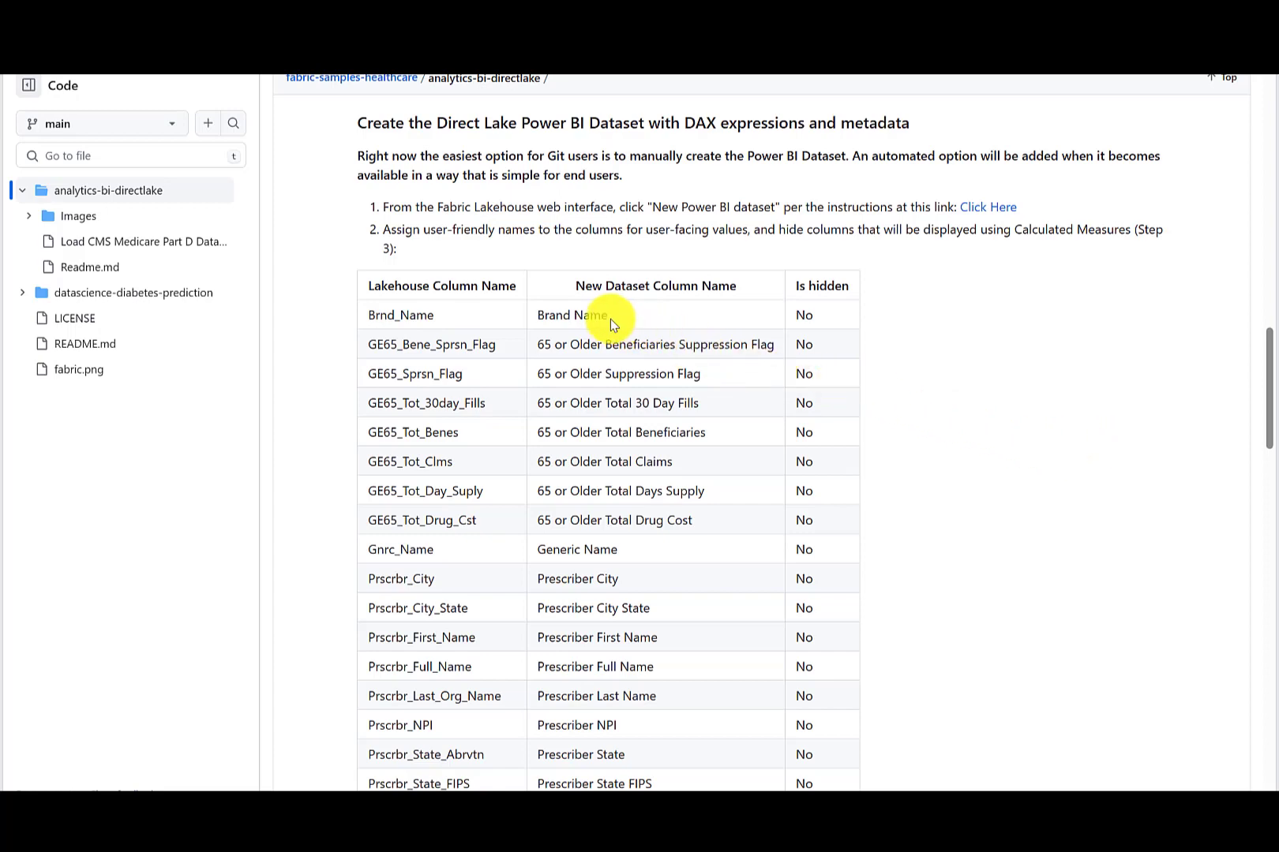
Step: Select the friendly name 'Brand Name' in the readme's column renaming table
{"action": "left_click_drag", "start_coordinate": [610, 319], "coordinate": [540, 313]}
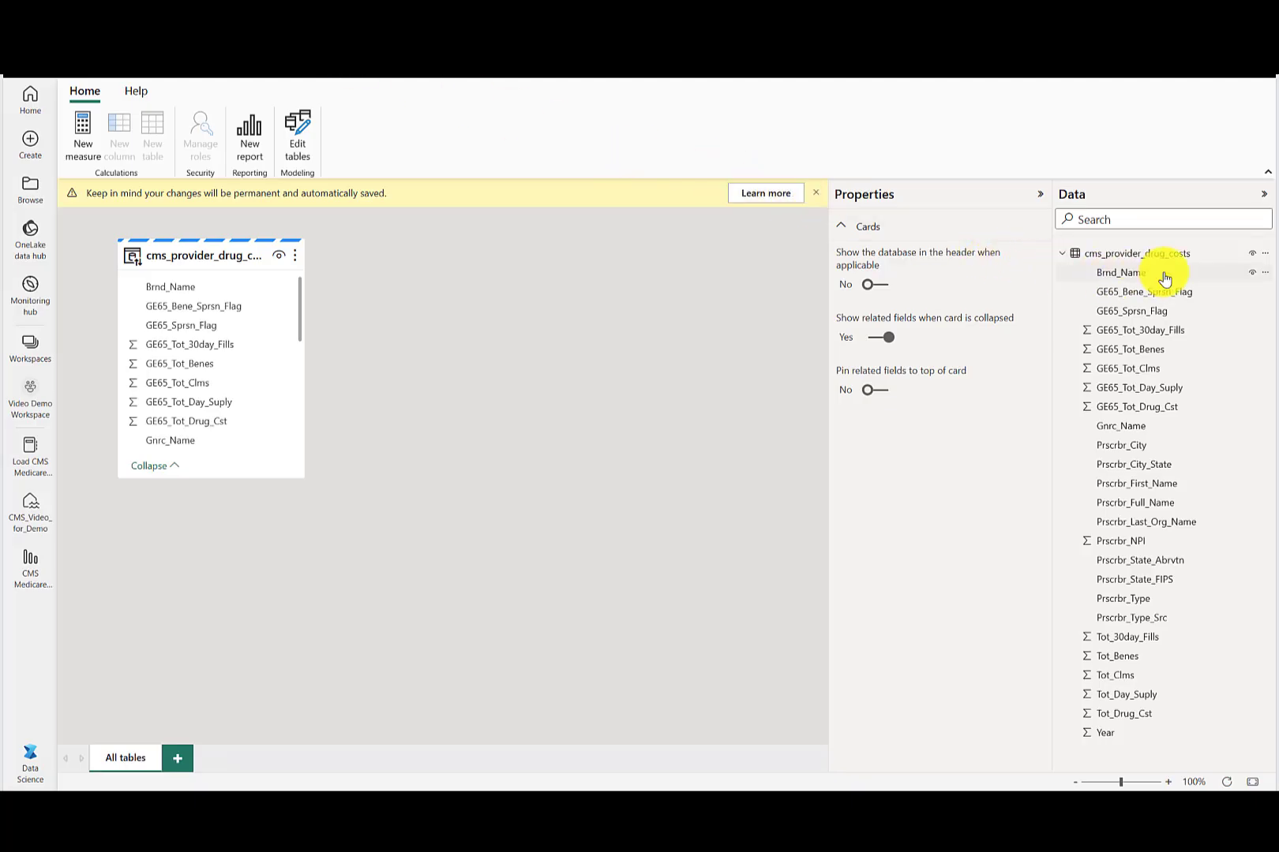
Step: Rename the Brnd_Name column to 'Brand Name'
{"action": "left_click", "coordinate": [1264, 273]}
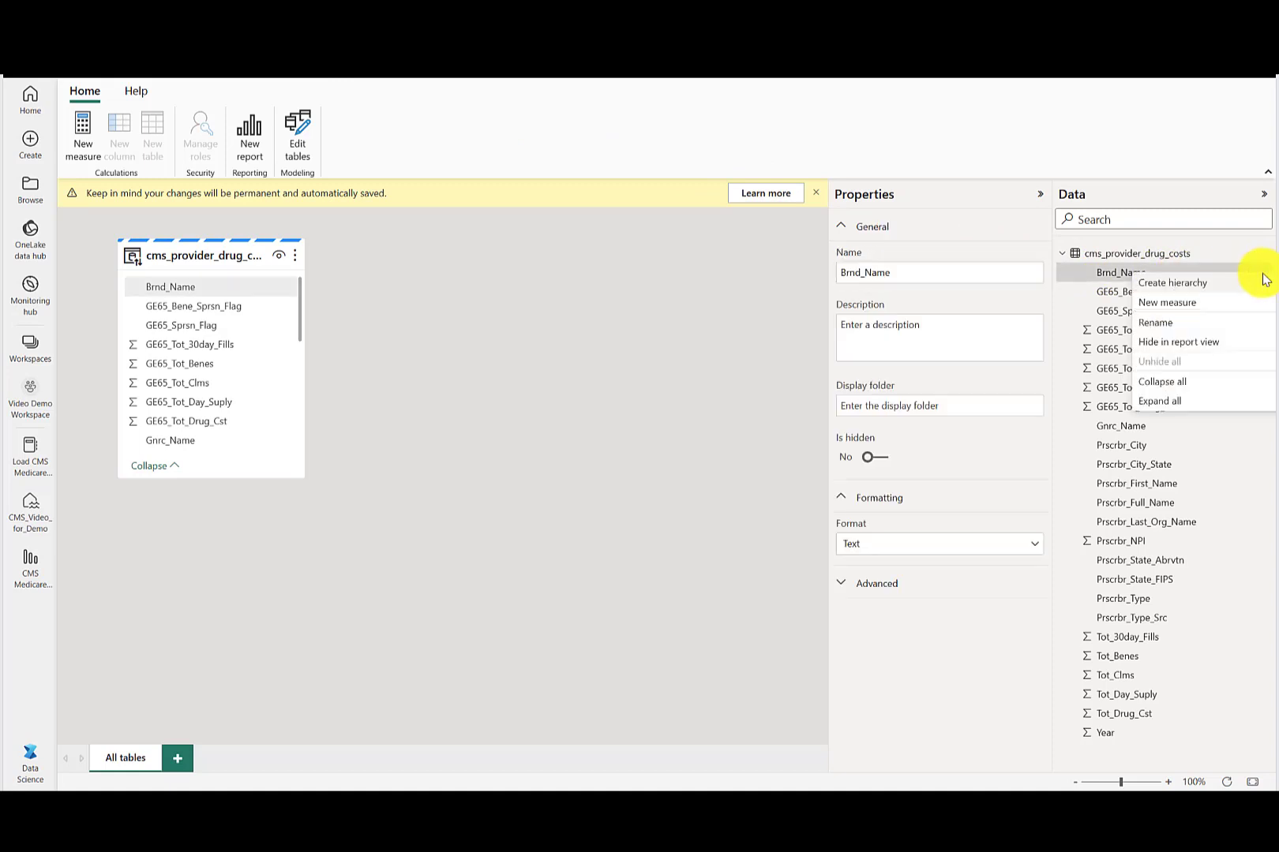
{"action": "key", "text": "Escape"}
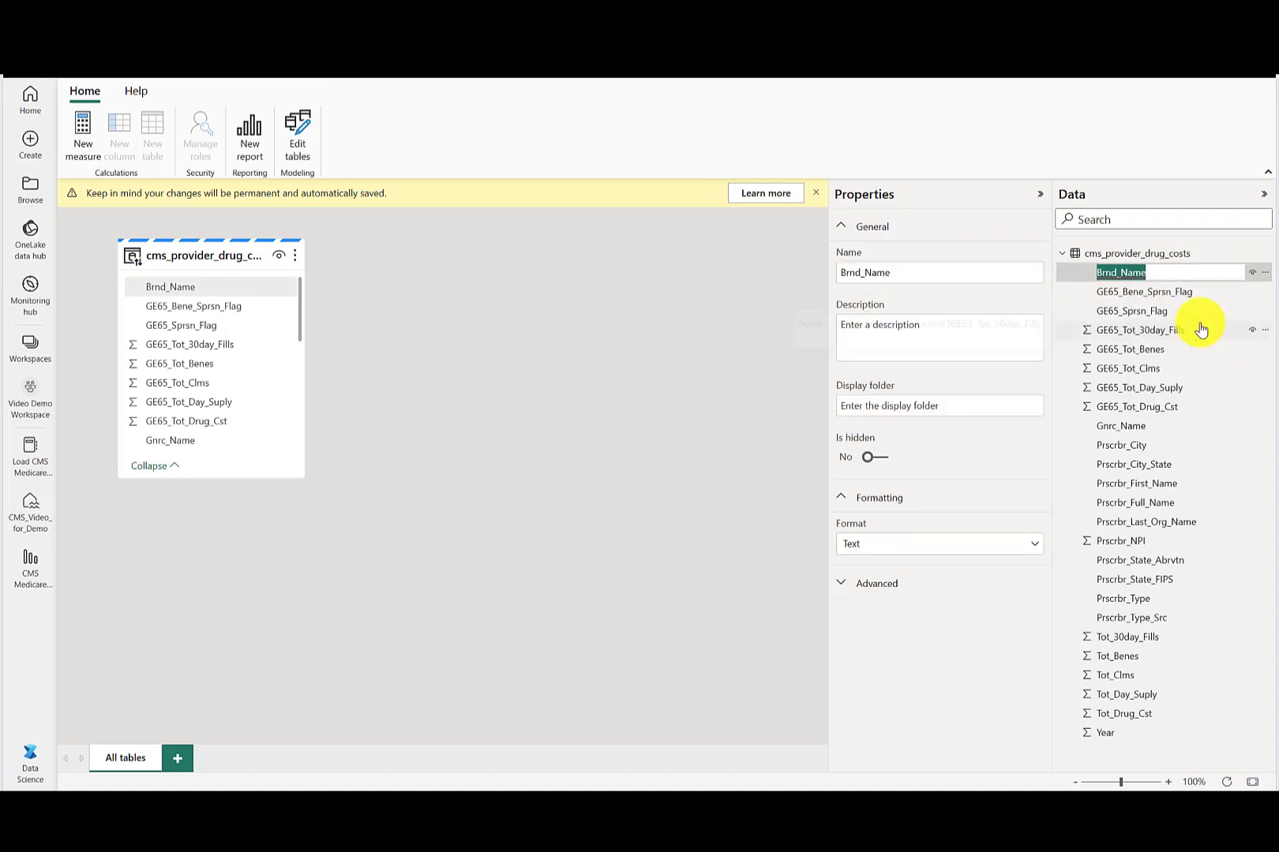
{"action": "type", "text": "Brand Name"}
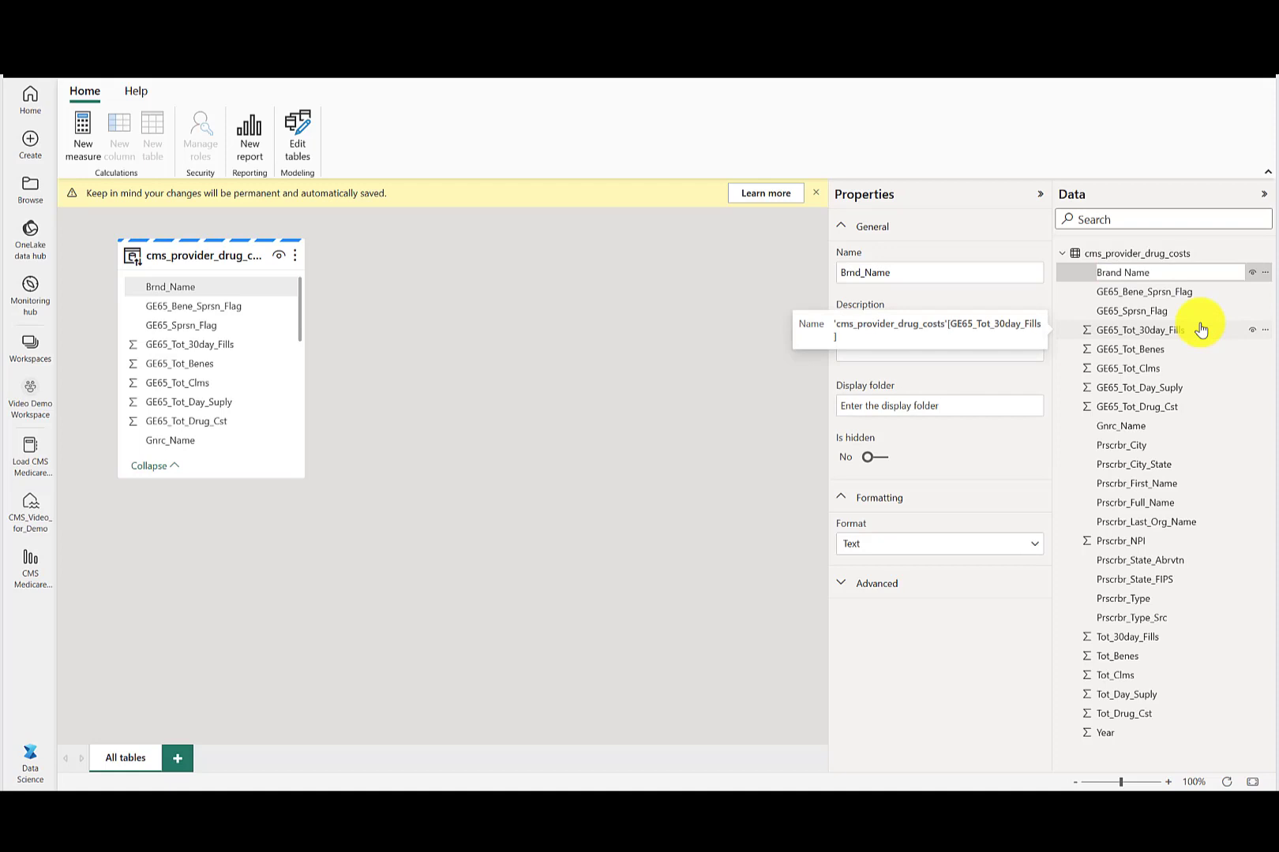
{"action": "key", "text": "Return"}
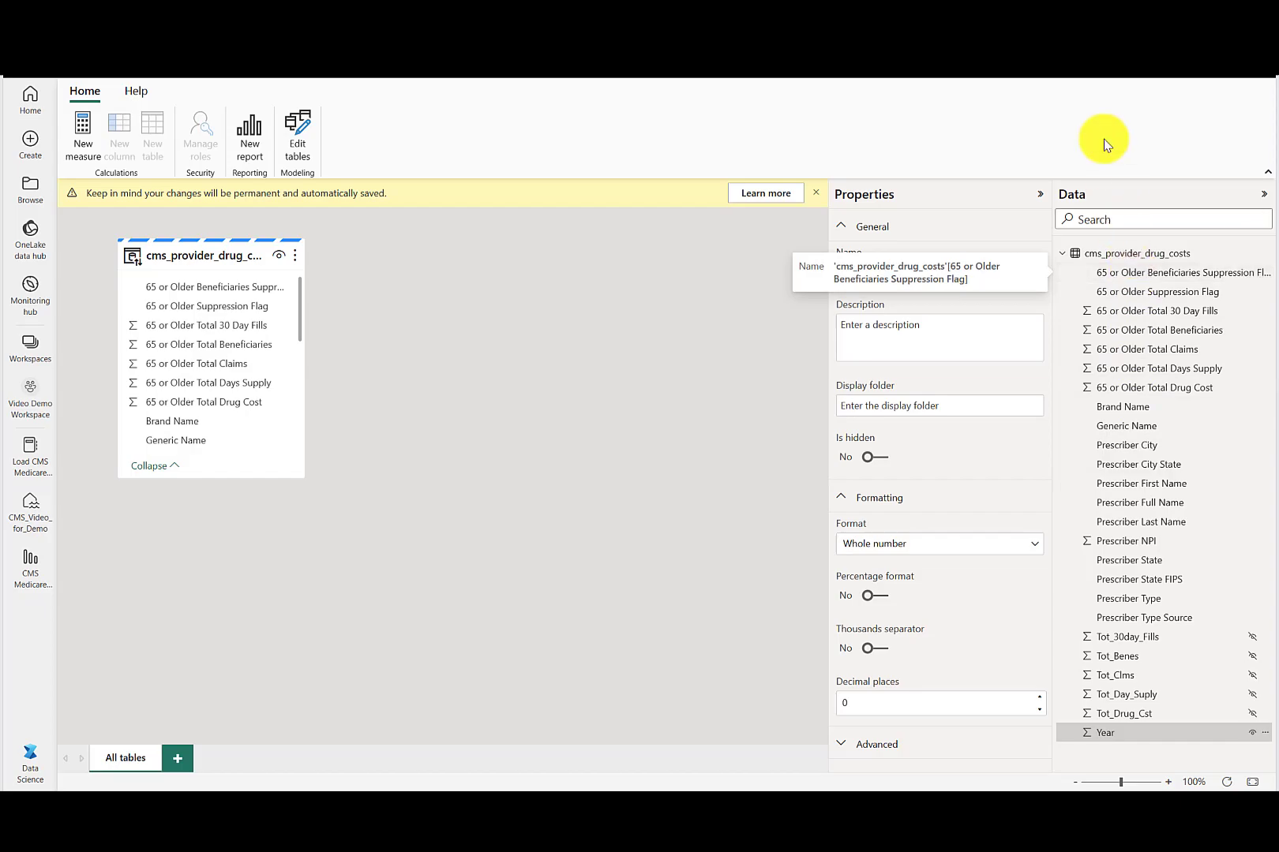
Step: Copy the Brand Name Count DAX expression from the readme's measures table, then return to the model
{"action": "left_click", "coordinate": [1081, 55]}
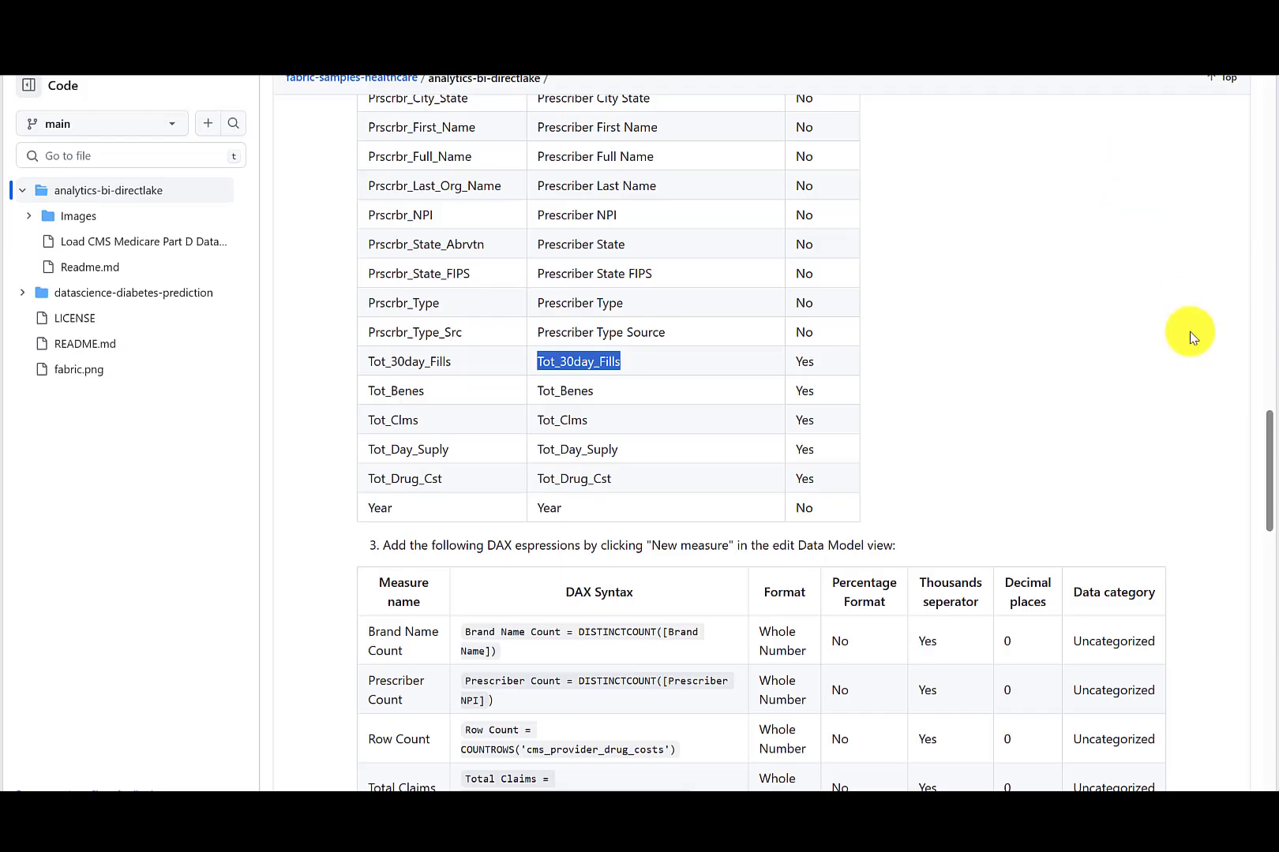
{"action": "left_click_drag", "start_coordinate": [1271, 444], "coordinate": [1272, 515]}
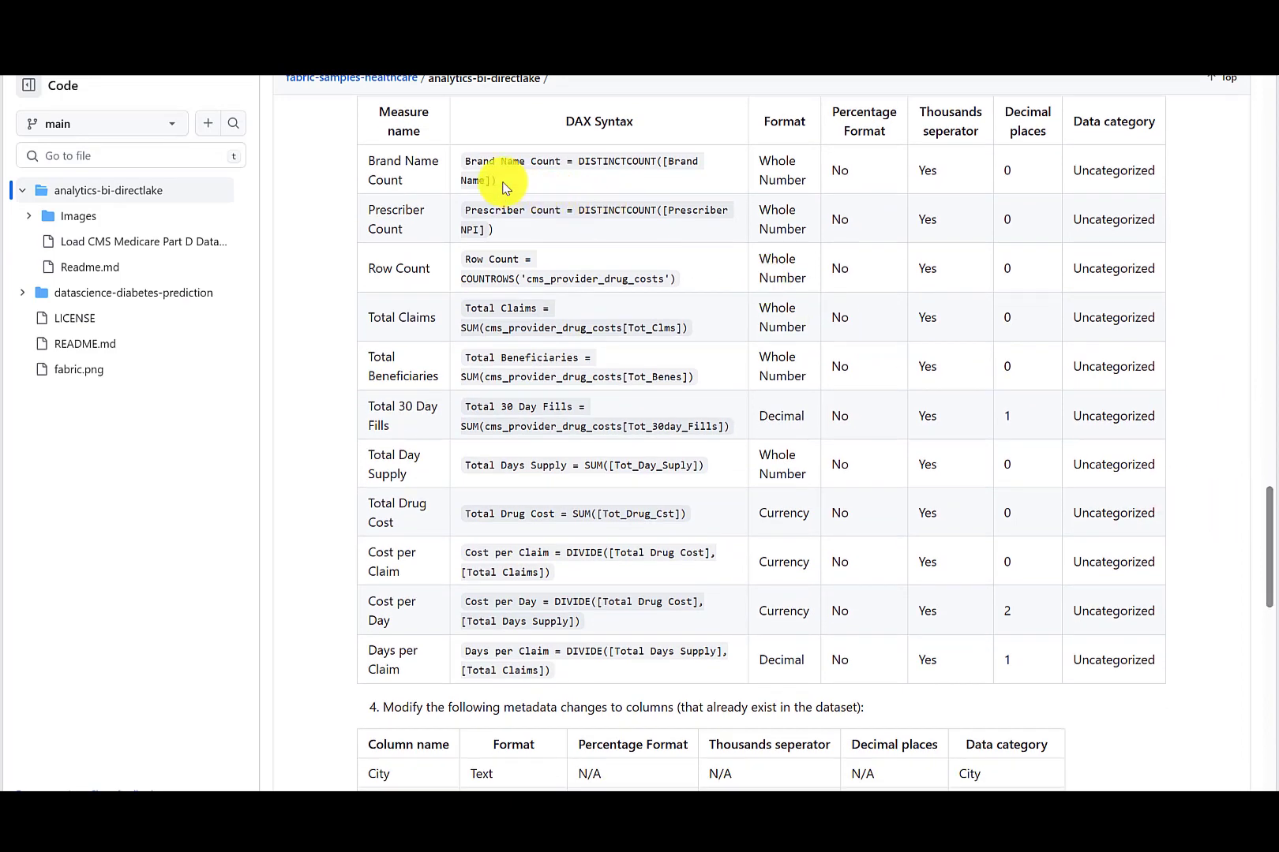
{"action": "left_click_drag", "start_coordinate": [496, 180], "coordinate": [466, 163]}
{"action": "key", "text": "ctrl+c"}
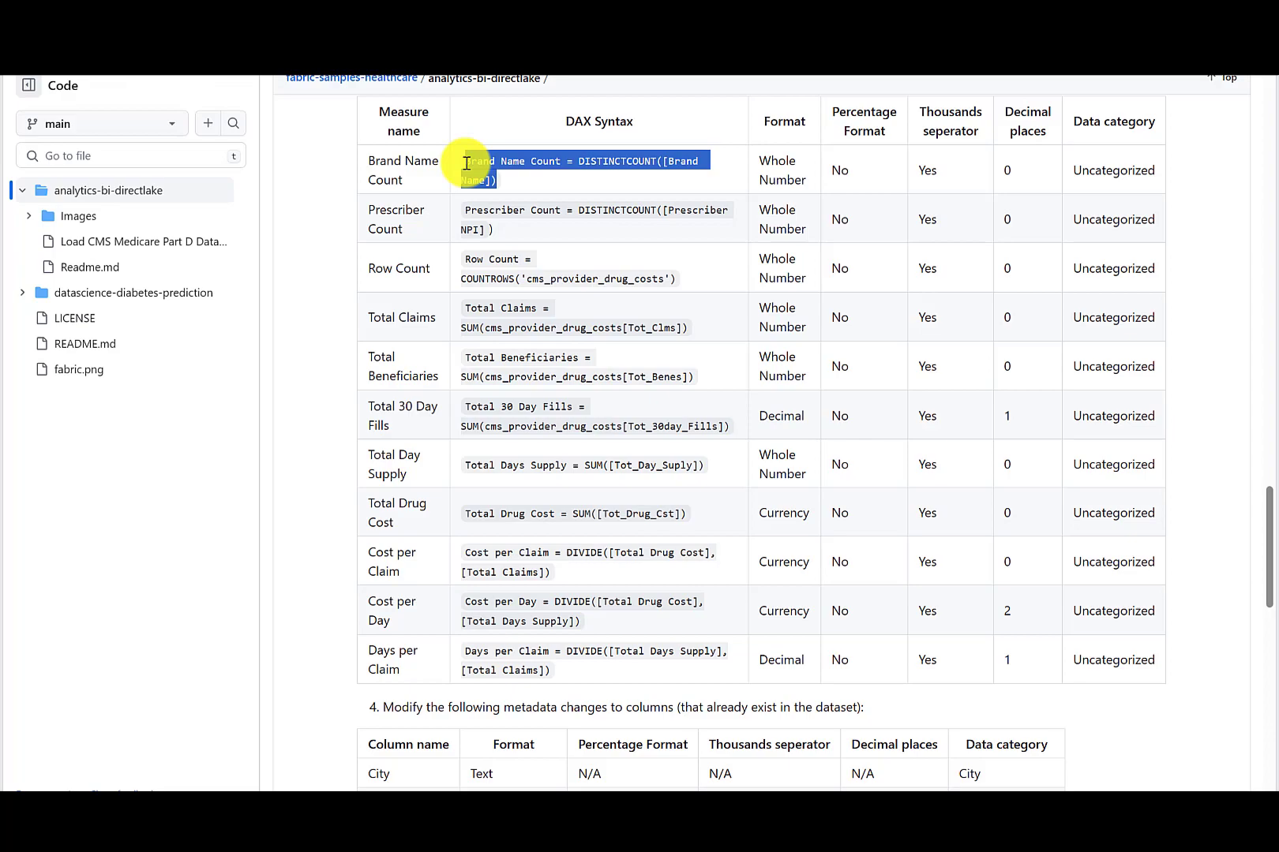
{"action": "left_click", "coordinate": [316, 70]}
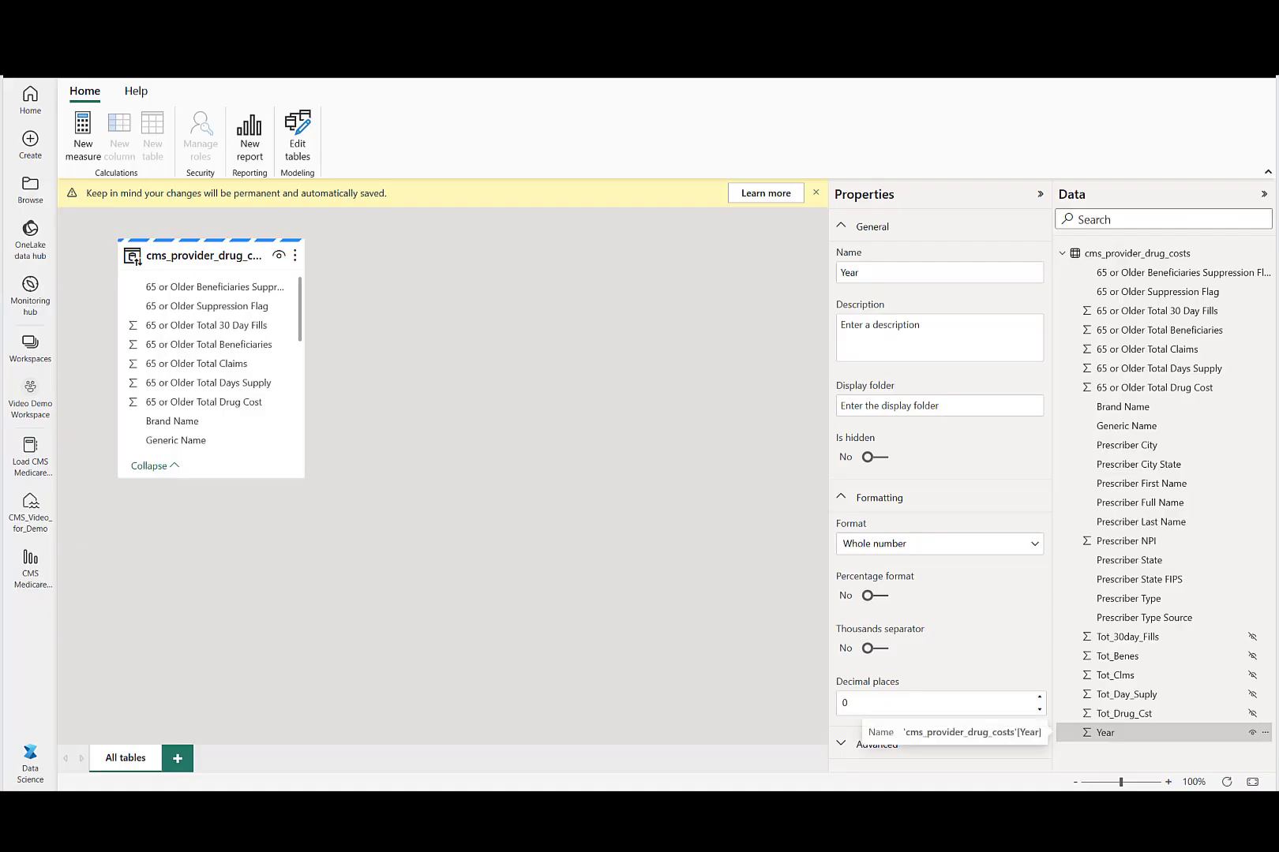
Step: Create the Brand Name Count DISTINCTCOUNT measure with thousands separators turned on
{"action": "left_click", "coordinate": [85, 128]}
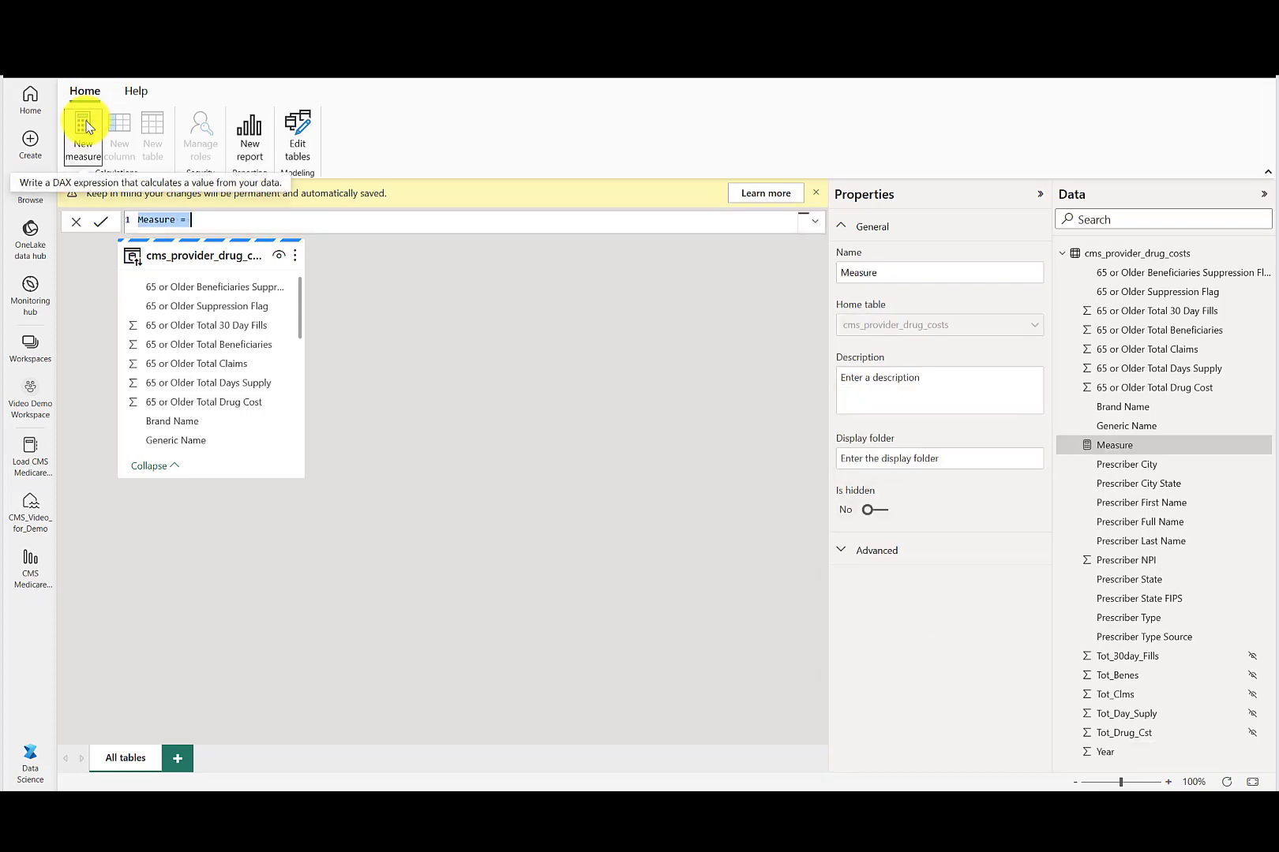
{"action": "key", "text": "ctrl+v"}
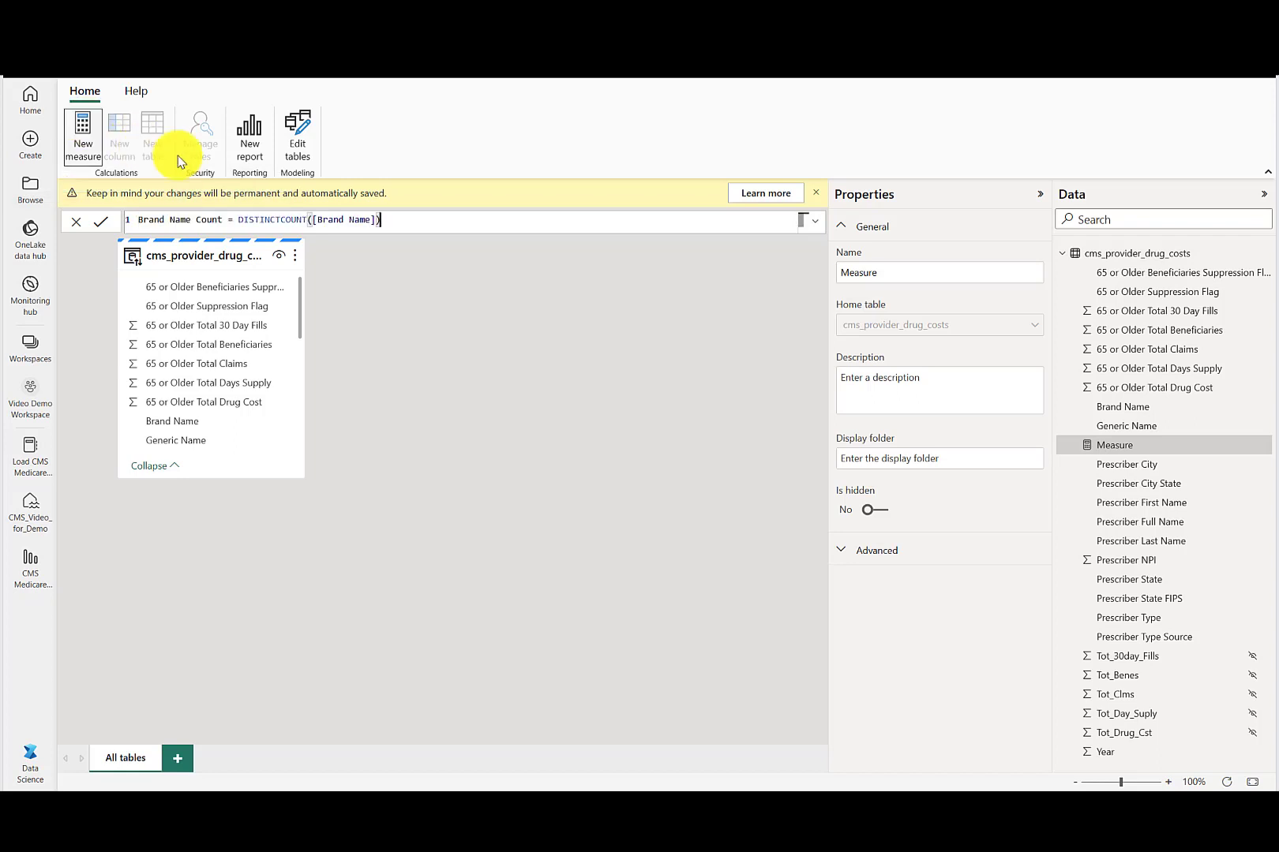
{"action": "left_click_drag", "start_coordinate": [382, 220], "coordinate": [238, 221]}
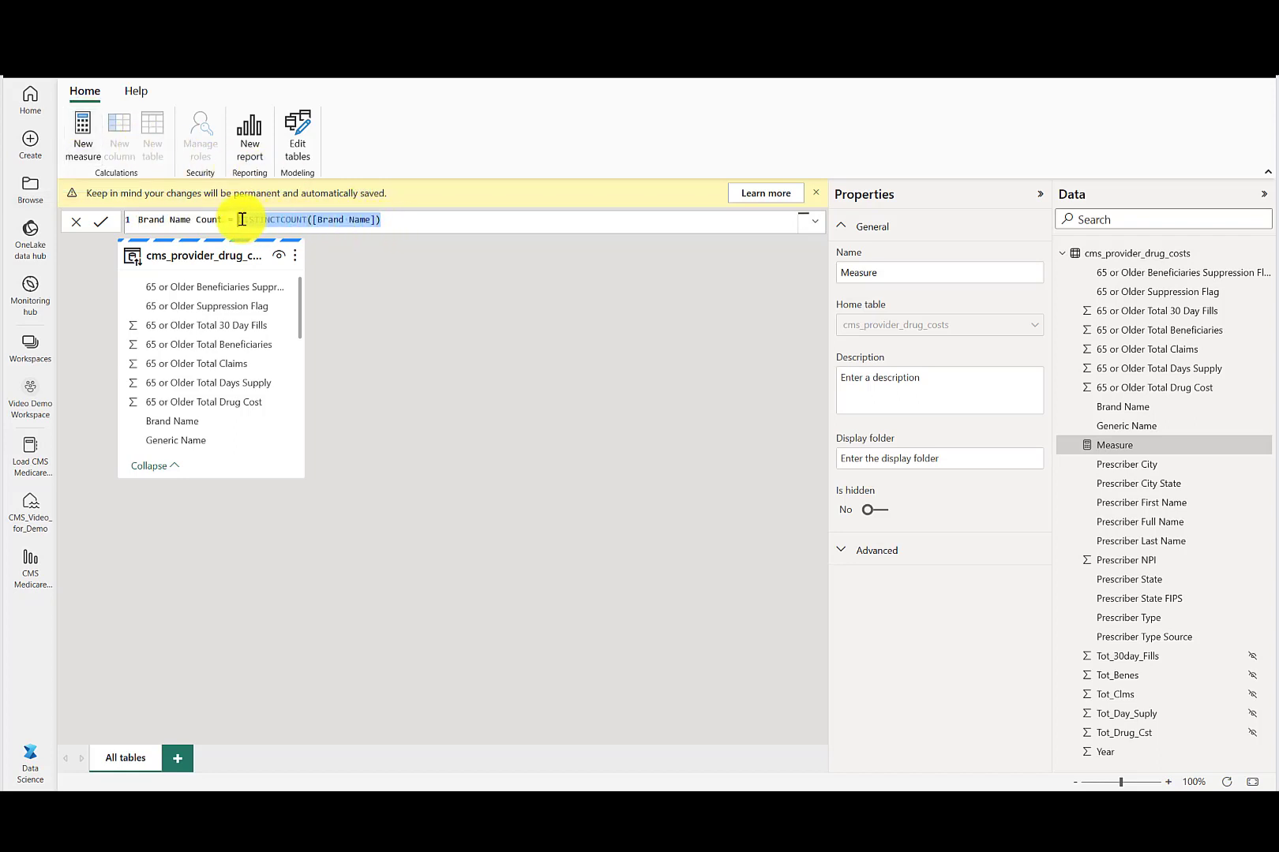
{"action": "left_click", "coordinate": [402, 224]}
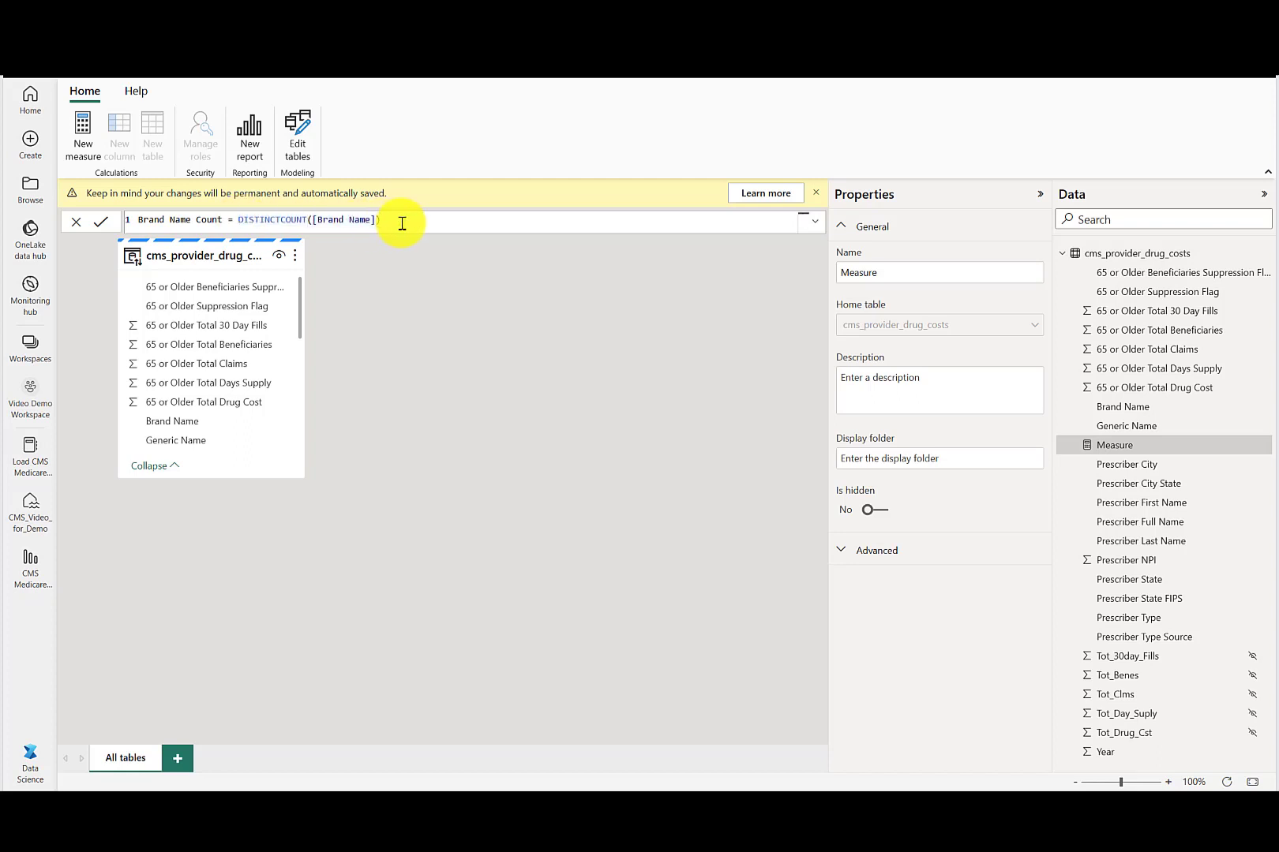
{"action": "key", "text": "Return"}
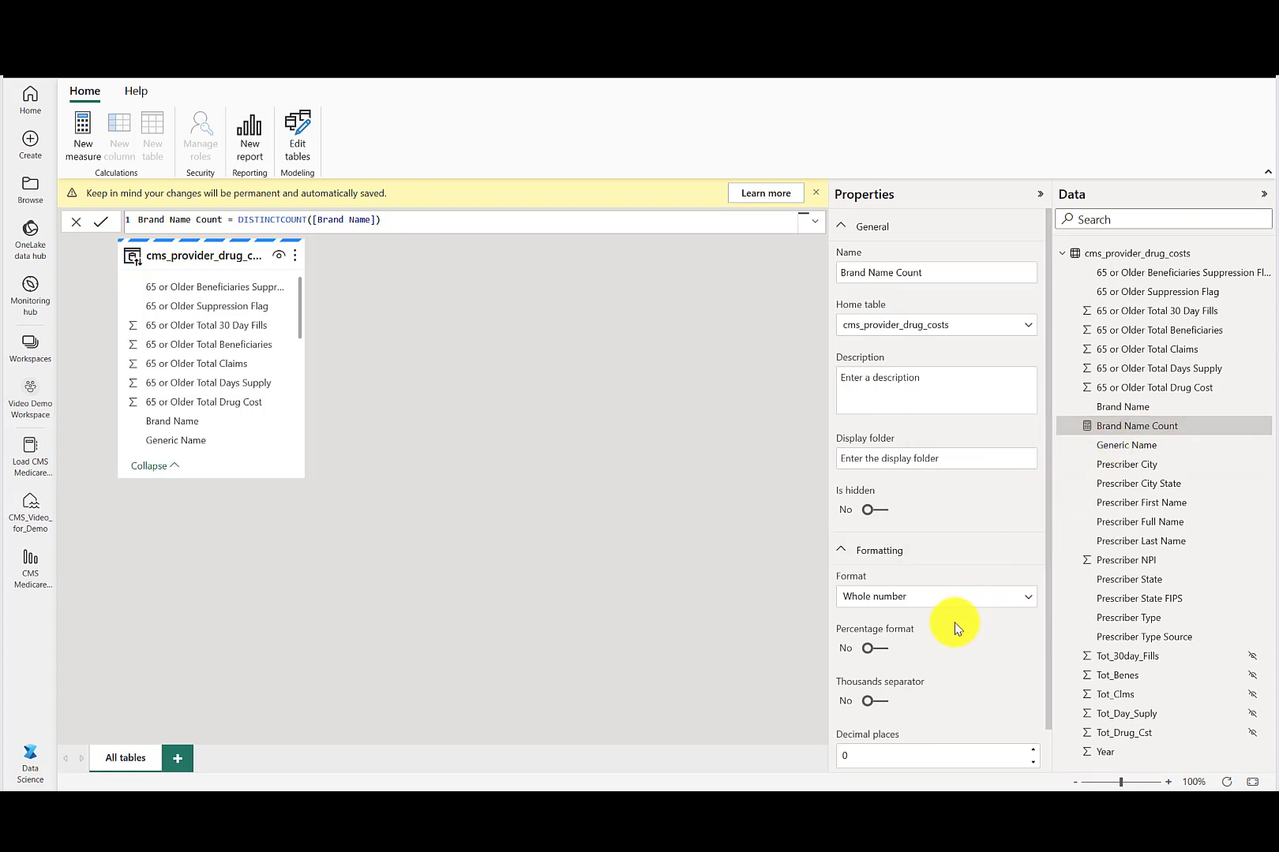
{"action": "left_click_drag", "start_coordinate": [1045, 644], "coordinate": [1051, 689]}
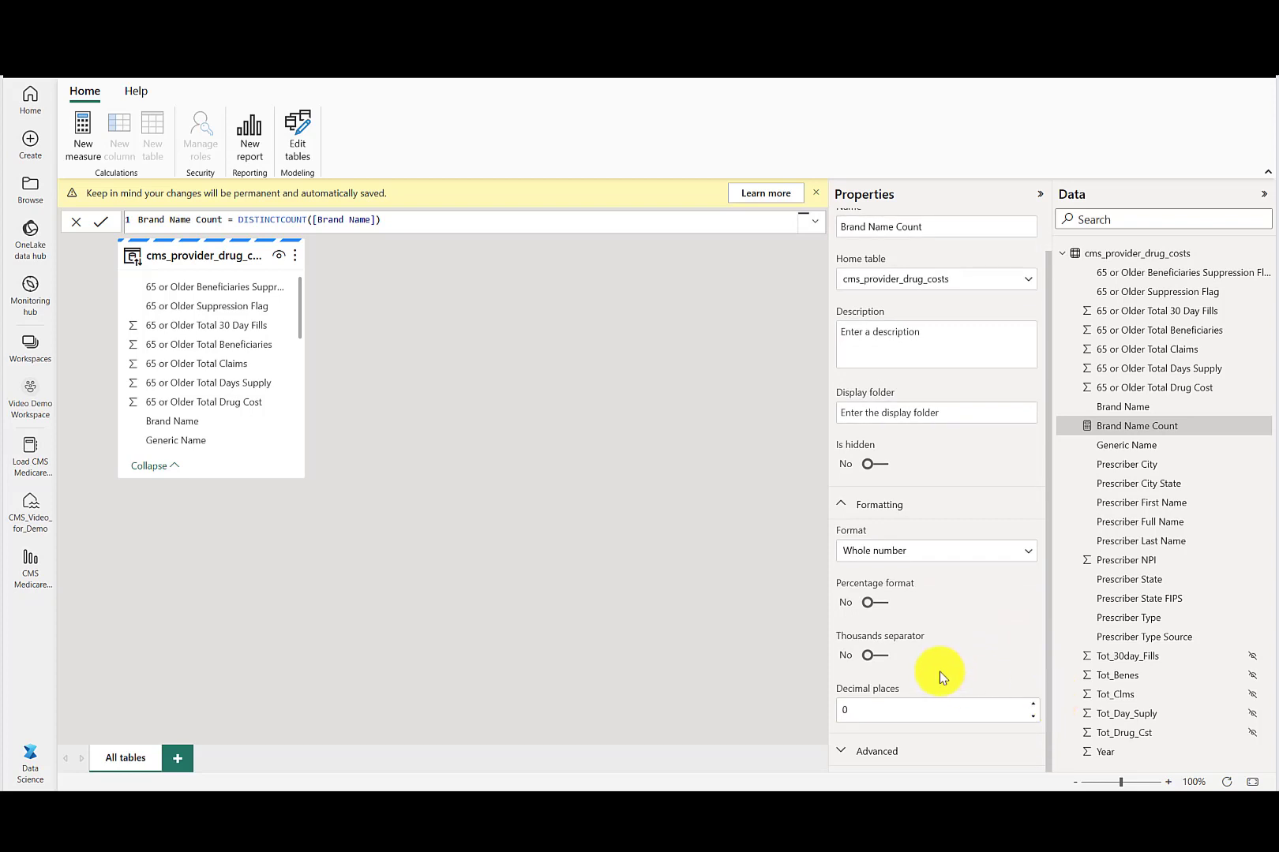
{"action": "left_click", "coordinate": [878, 656]}
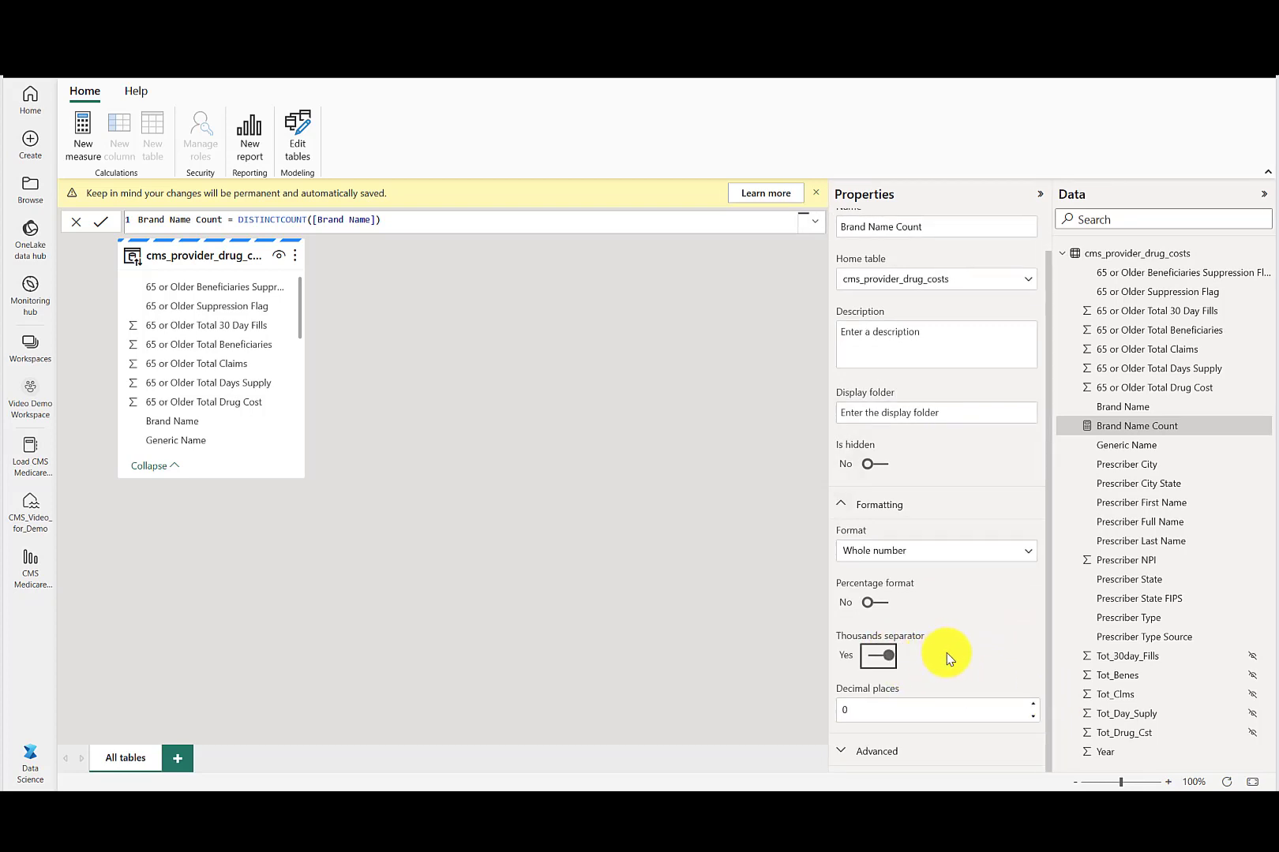
{"action": "left_click", "coordinate": [844, 754]}
{"action": "scroll", "coordinate": [1046, 671], "scroll_direction": "down", "scroll_amount": 1}
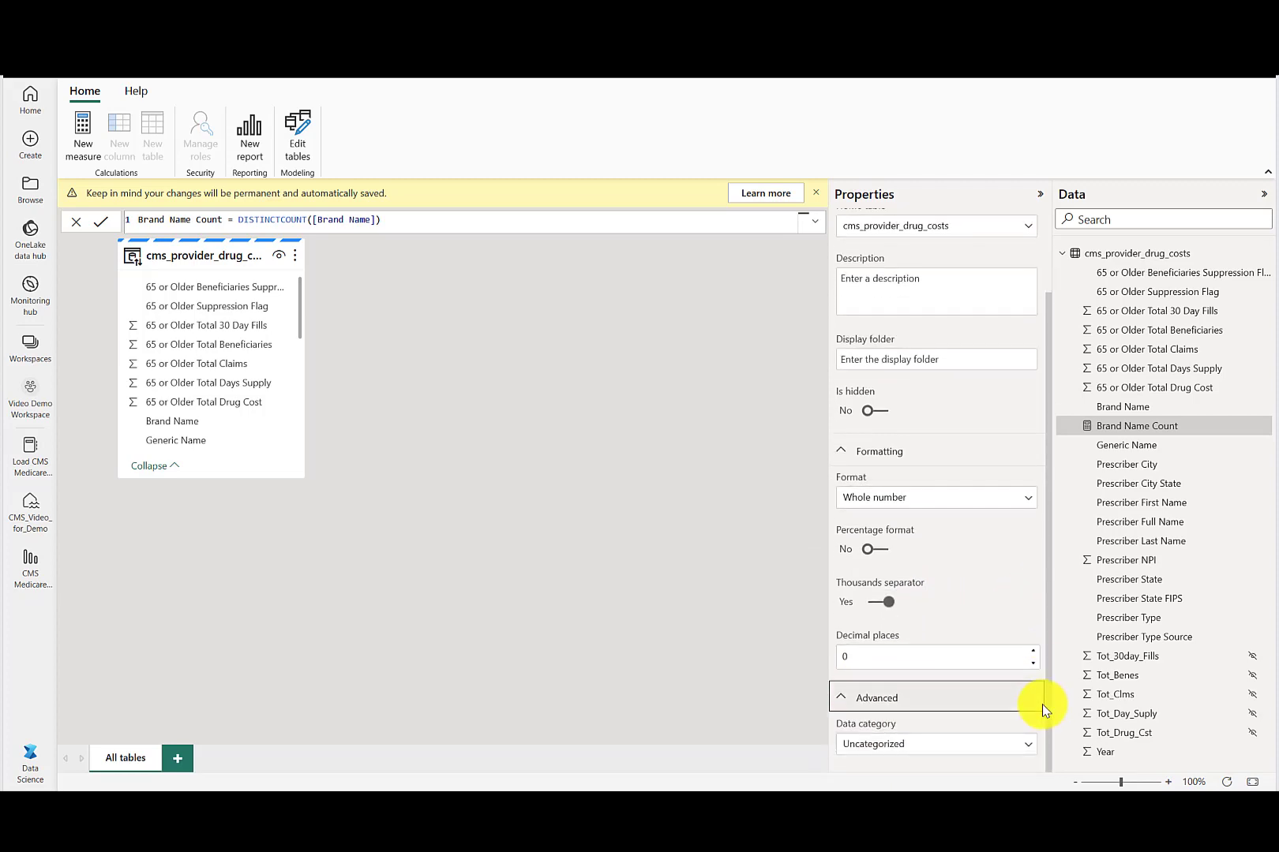
Step: Copy the Total Claims DAX expression from the readme's measures table
{"action": "key", "text": "alt+Tab"}
{"action": "left_click_drag", "start_coordinate": [689, 324], "coordinate": [463, 307]}
{"action": "key", "text": "ctrl+c"}
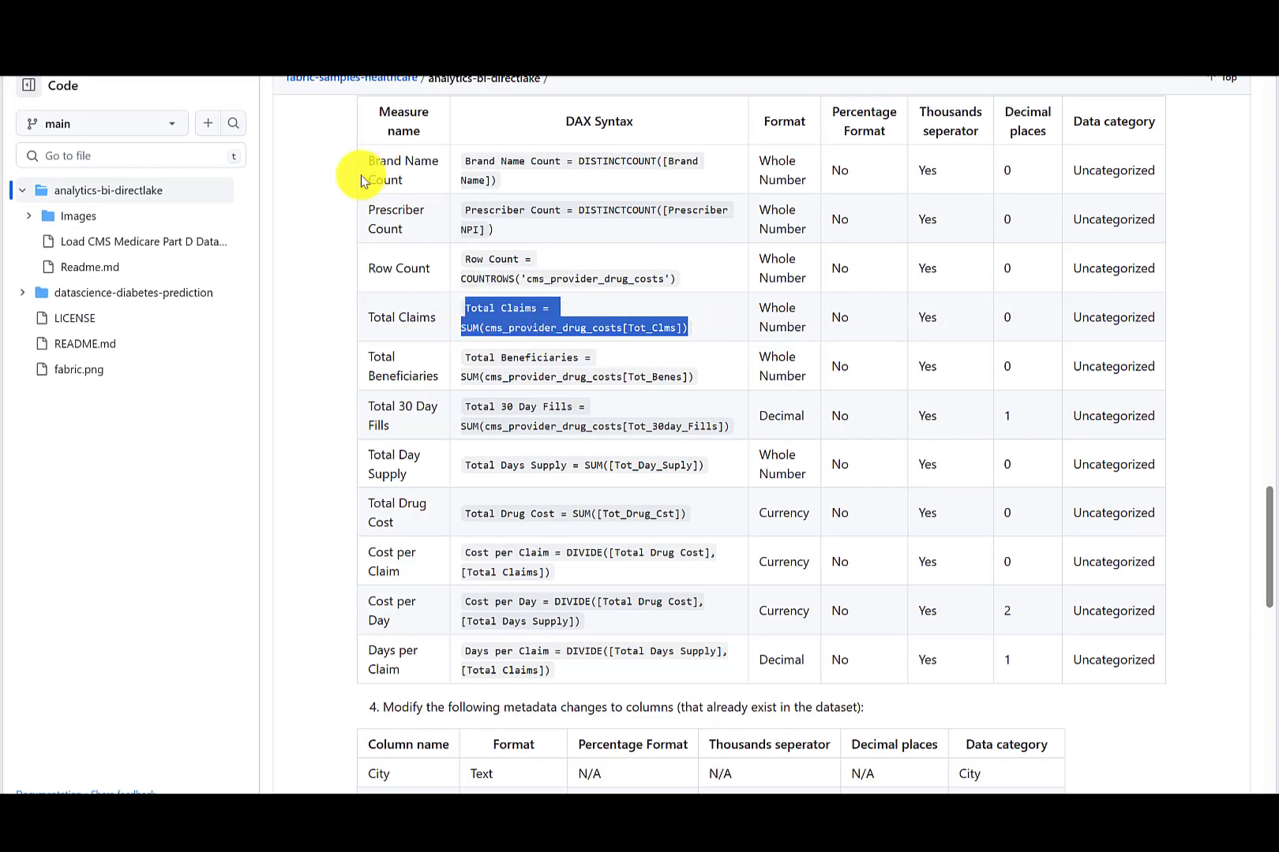
Step: Add a Total Claims measure, SUM(cms_provider_drug_costs[Tot_Clms]), with thousands separator on
{"action": "key", "text": "alt+Tab"}
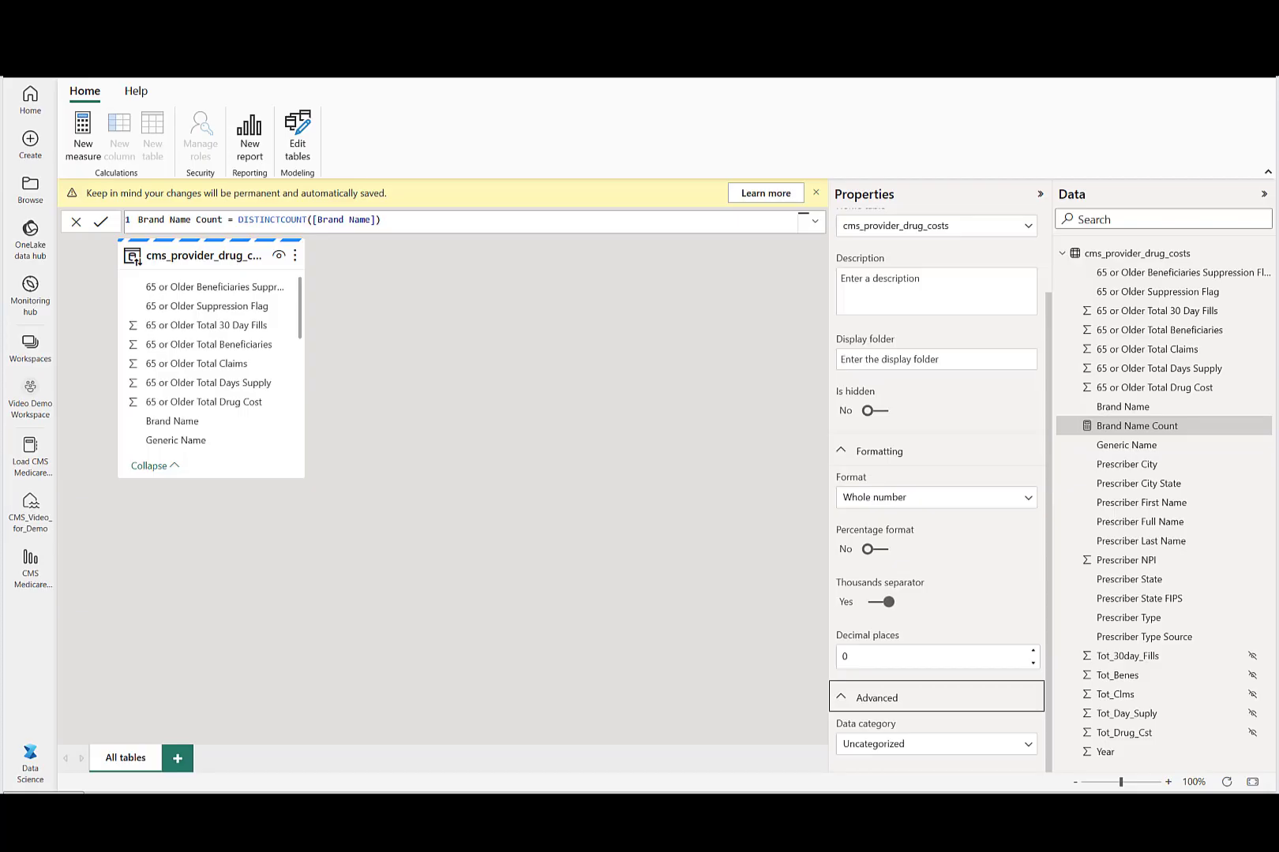
{"action": "left_click", "coordinate": [91, 137]}
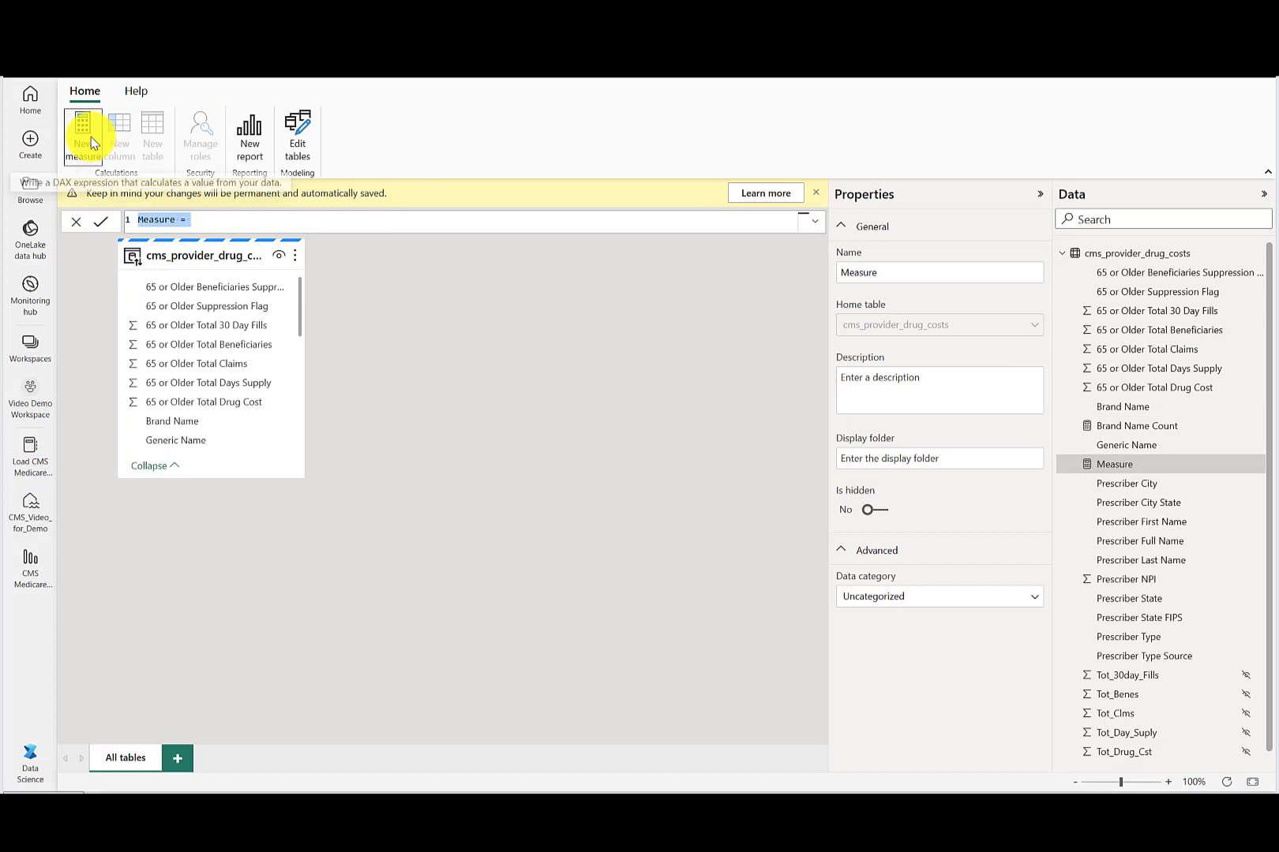
{"action": "key", "text": "ctrl+v"}
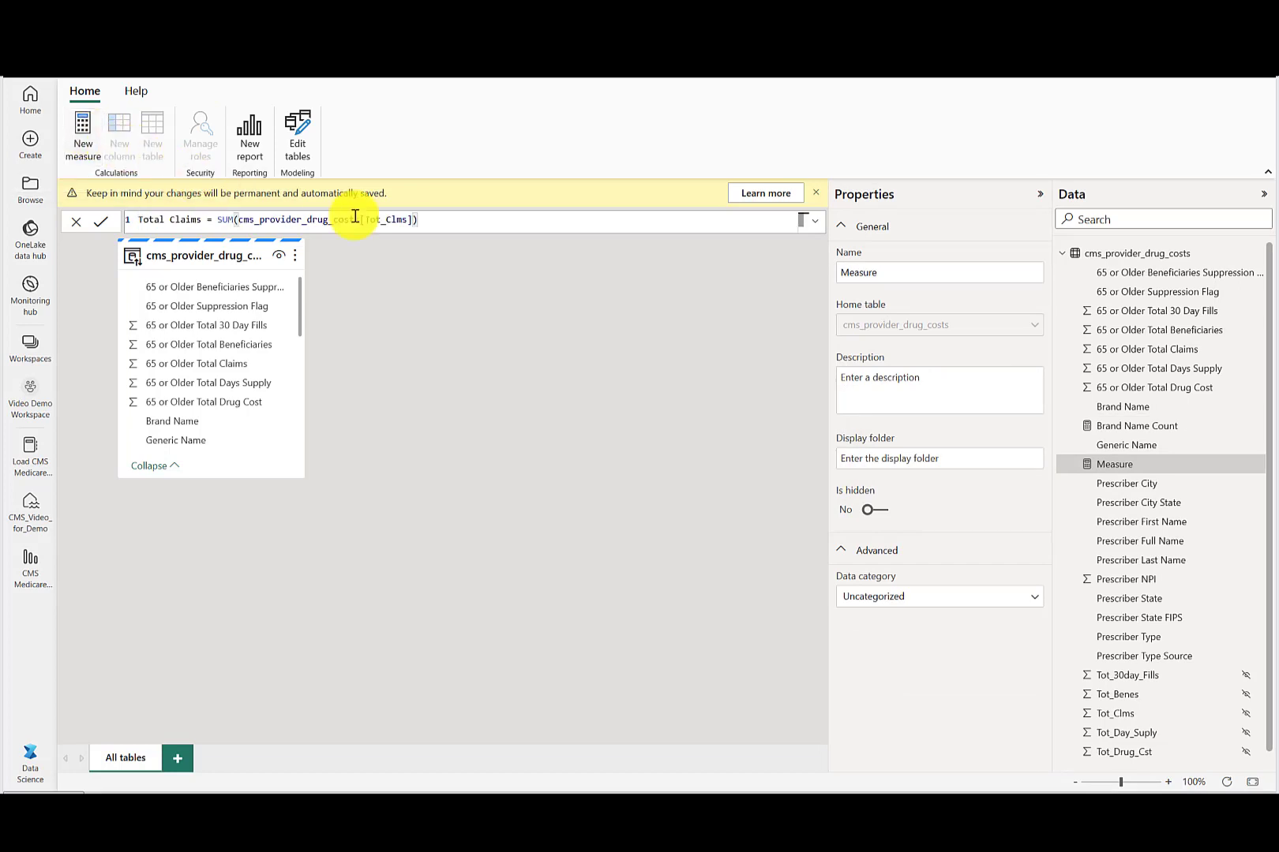
{"action": "left_click_drag", "start_coordinate": [430, 221], "coordinate": [218, 220]}
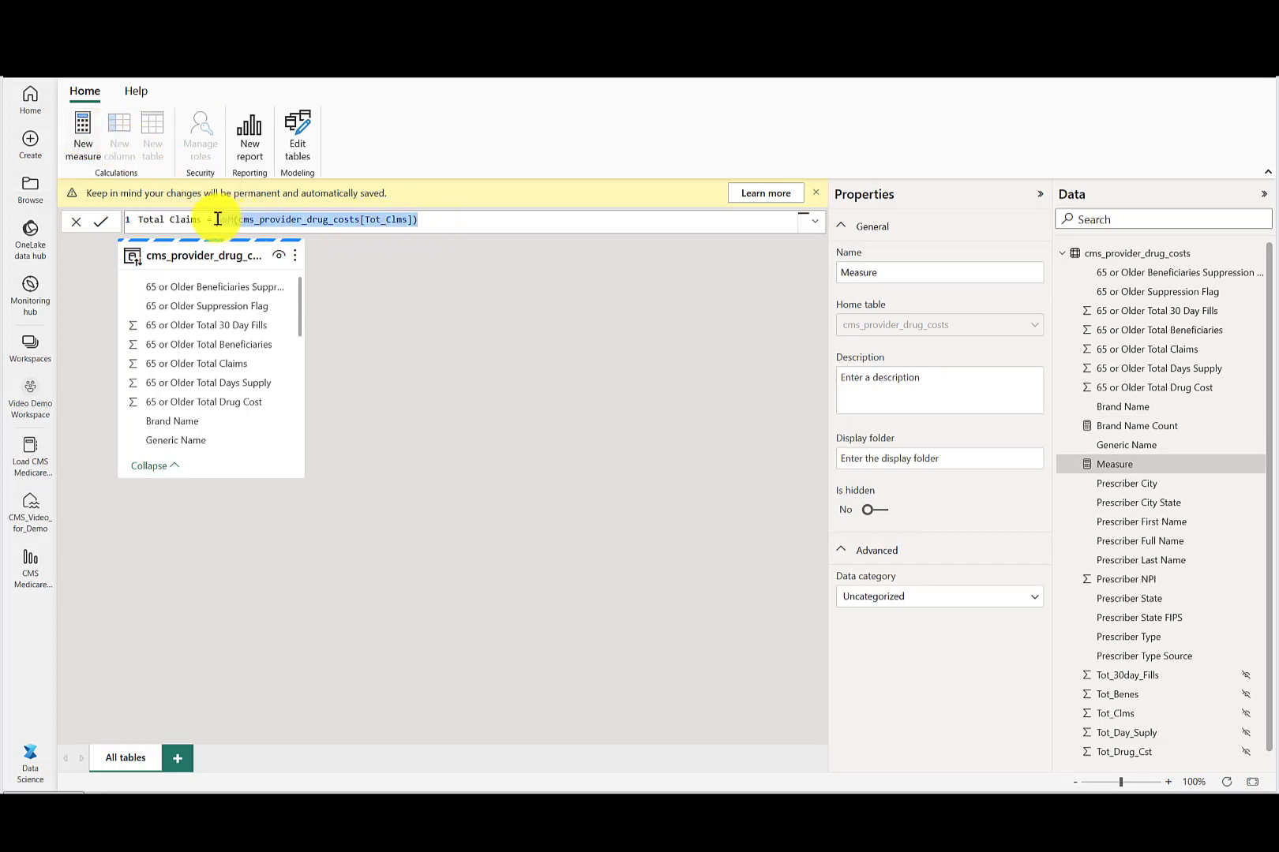
{"action": "left_click", "coordinate": [695, 391]}
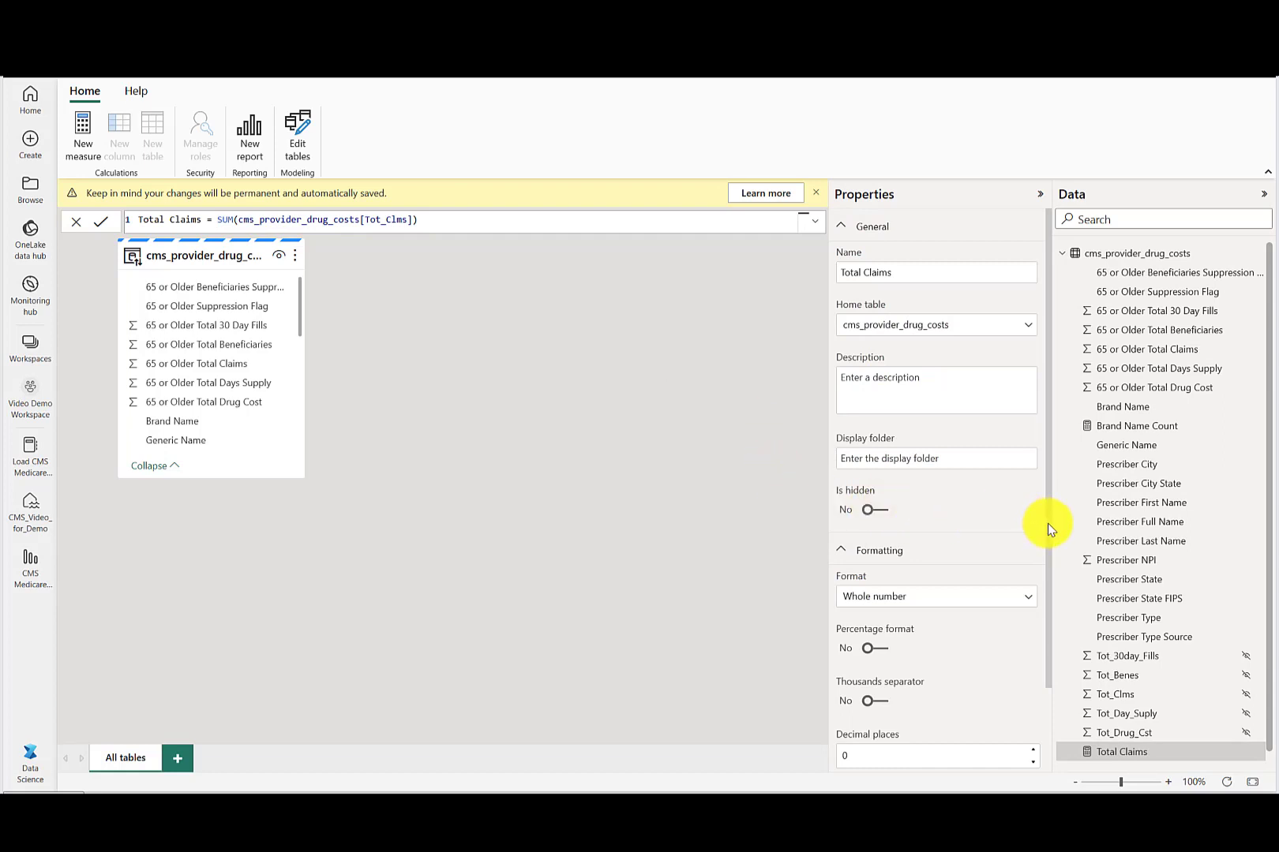
{"action": "scroll", "coordinate": [1049, 534], "scroll_direction": "down", "scroll_amount": 2}
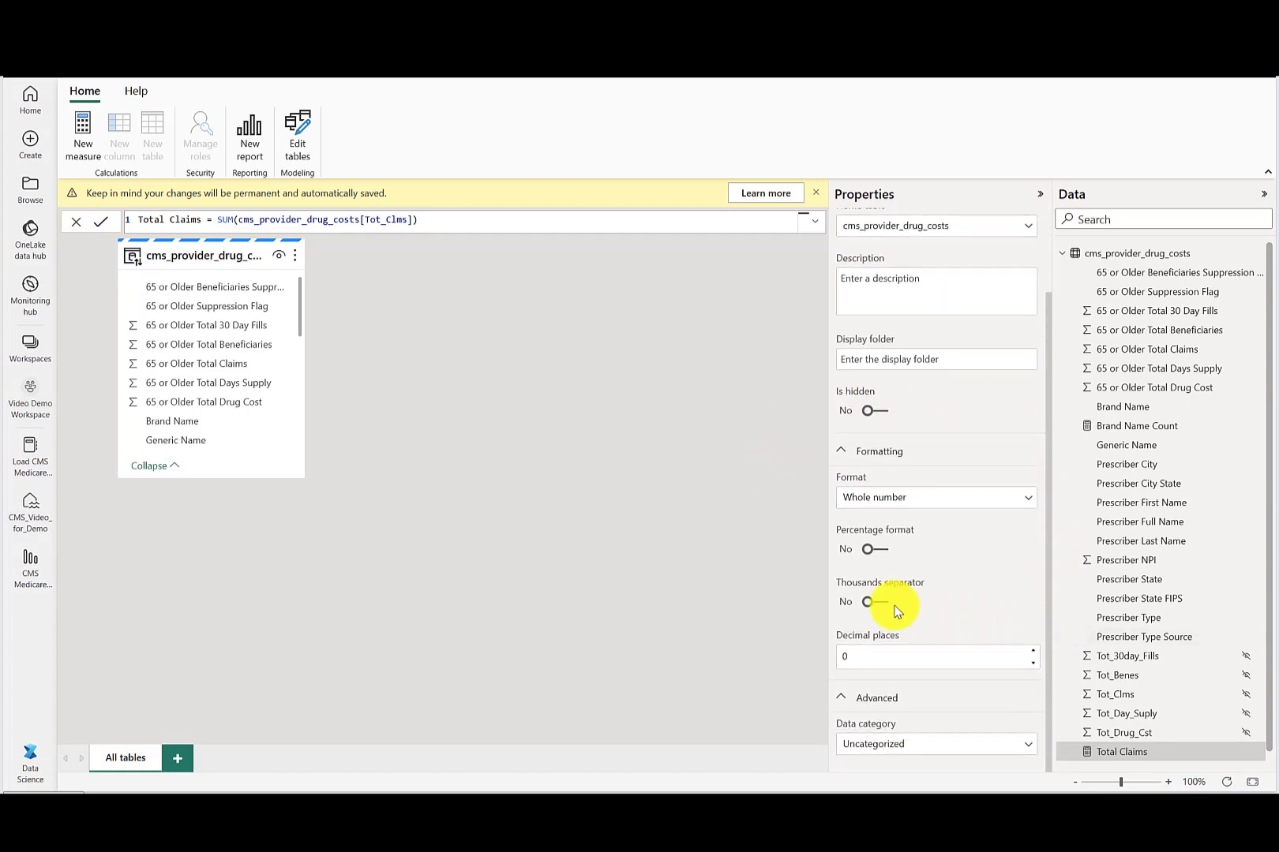
{"action": "left_click", "coordinate": [878, 604]}
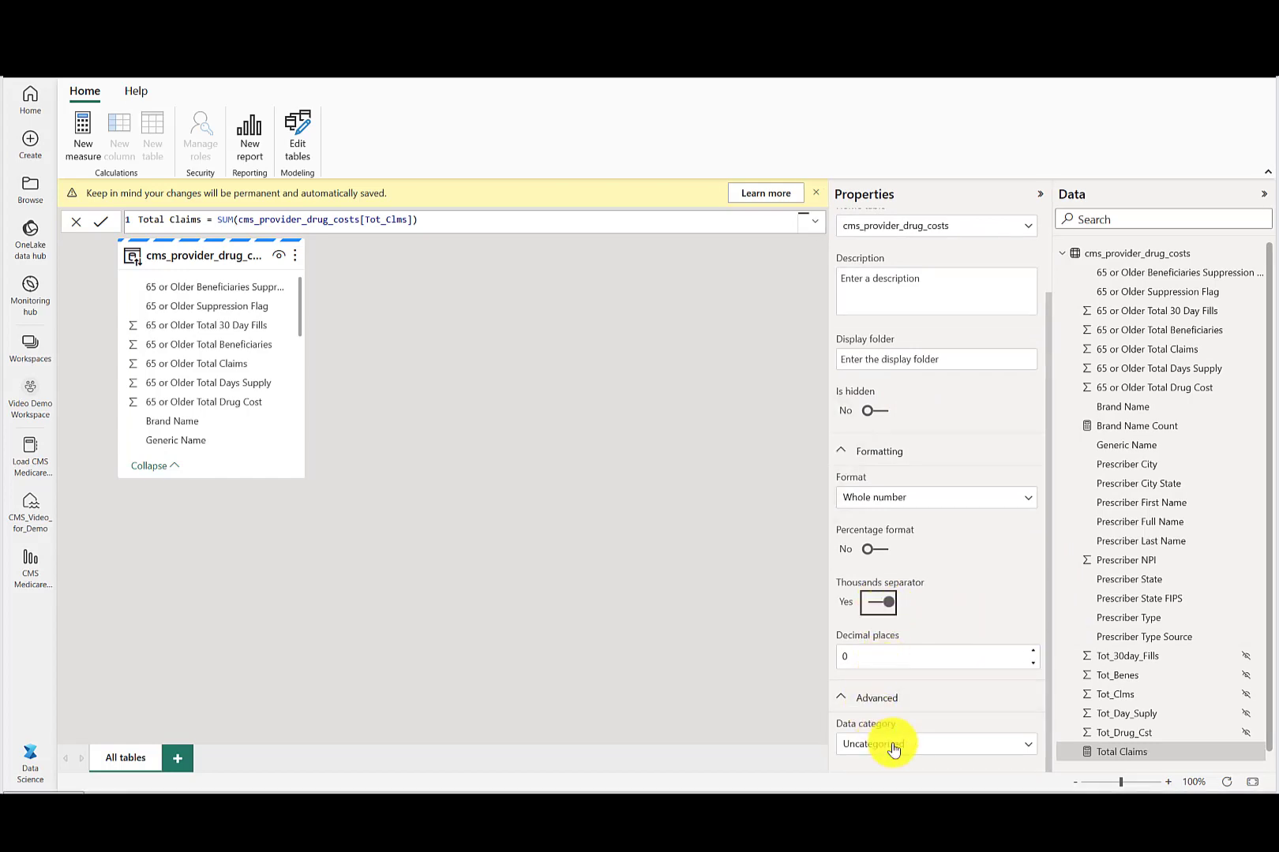
{"action": "key", "text": "alt+Tab"}
Step: Copy the Cost per Claim DIVIDE formula from the readme's DAX measures table
{"action": "left_click", "coordinate": [702, 323]}
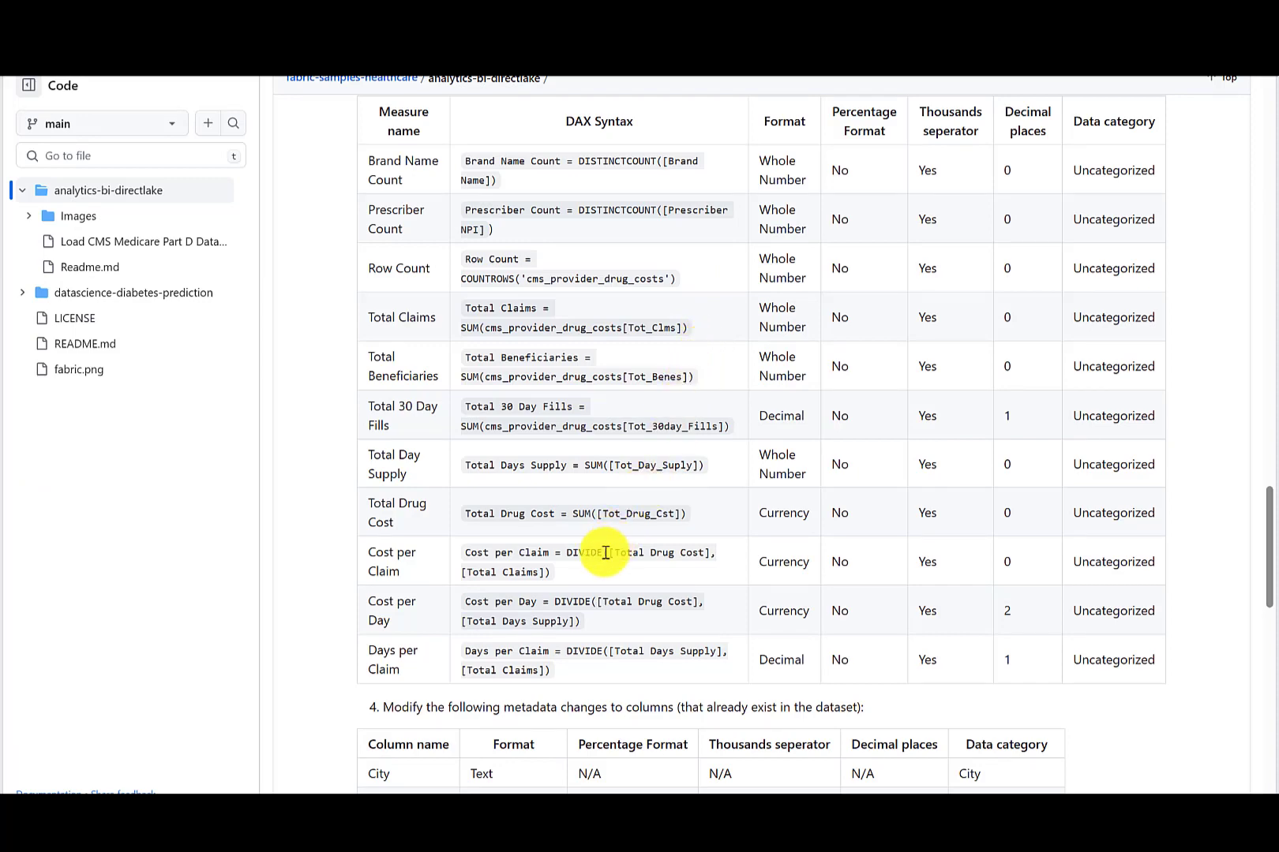
{"action": "left_click_drag", "start_coordinate": [552, 573], "coordinate": [563, 548]}
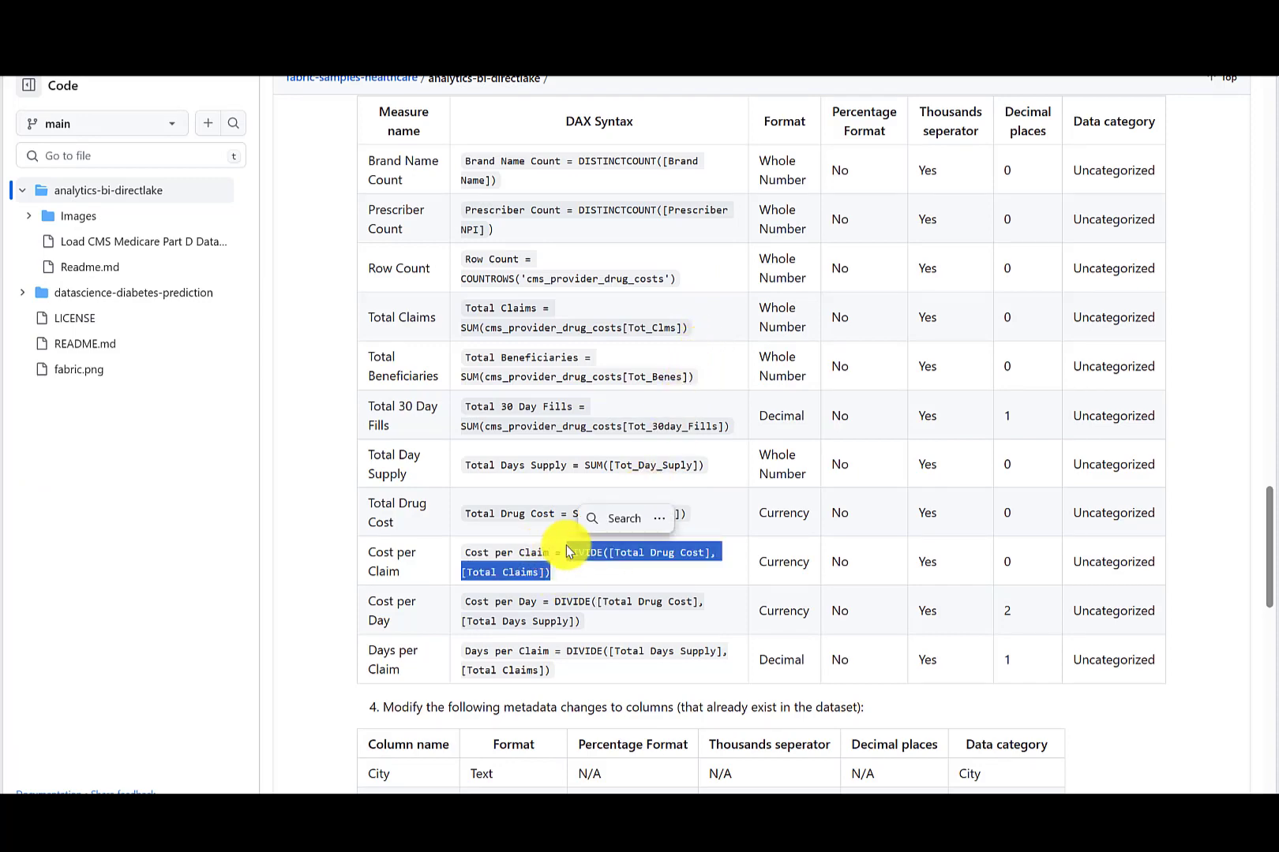
{"action": "key", "text": "ctrl+c"}
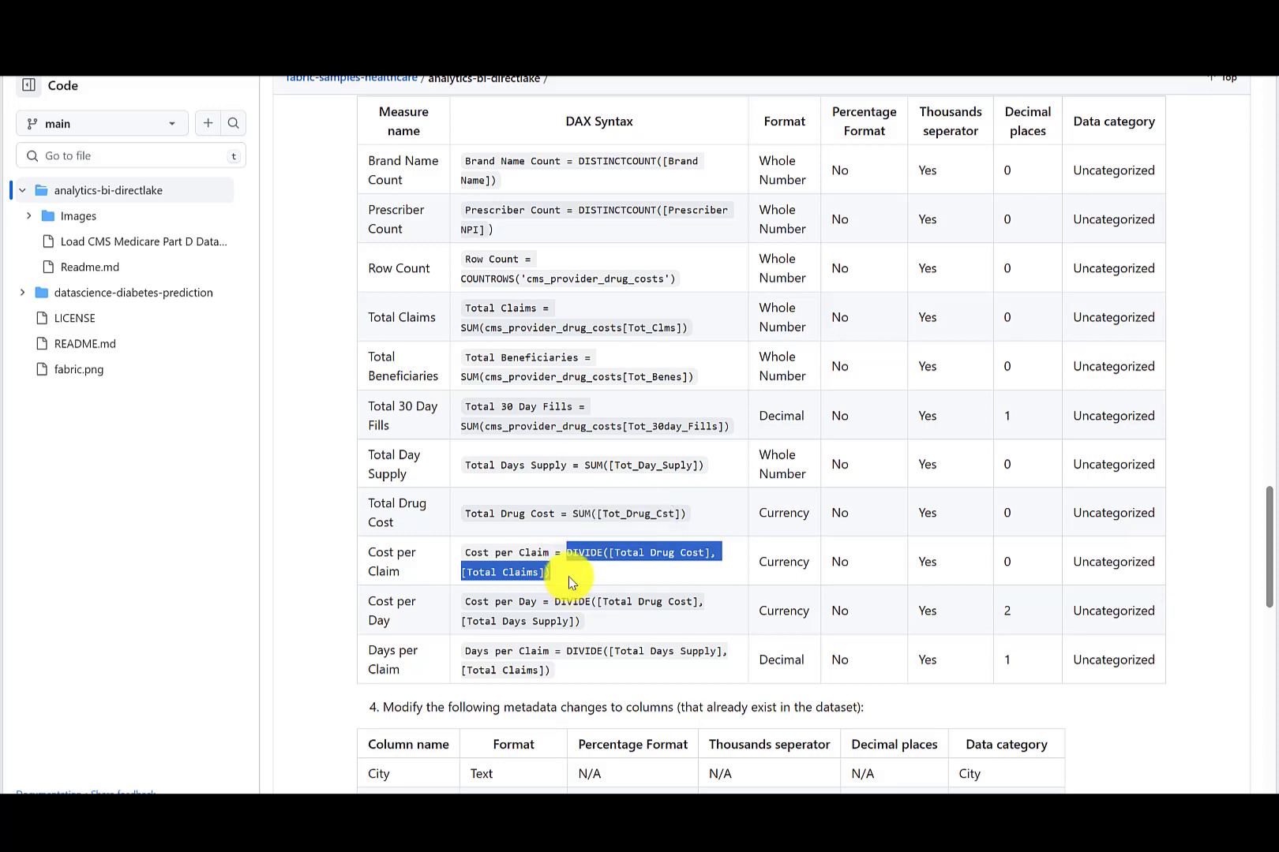
{"action": "left_click", "coordinate": [572, 582]}
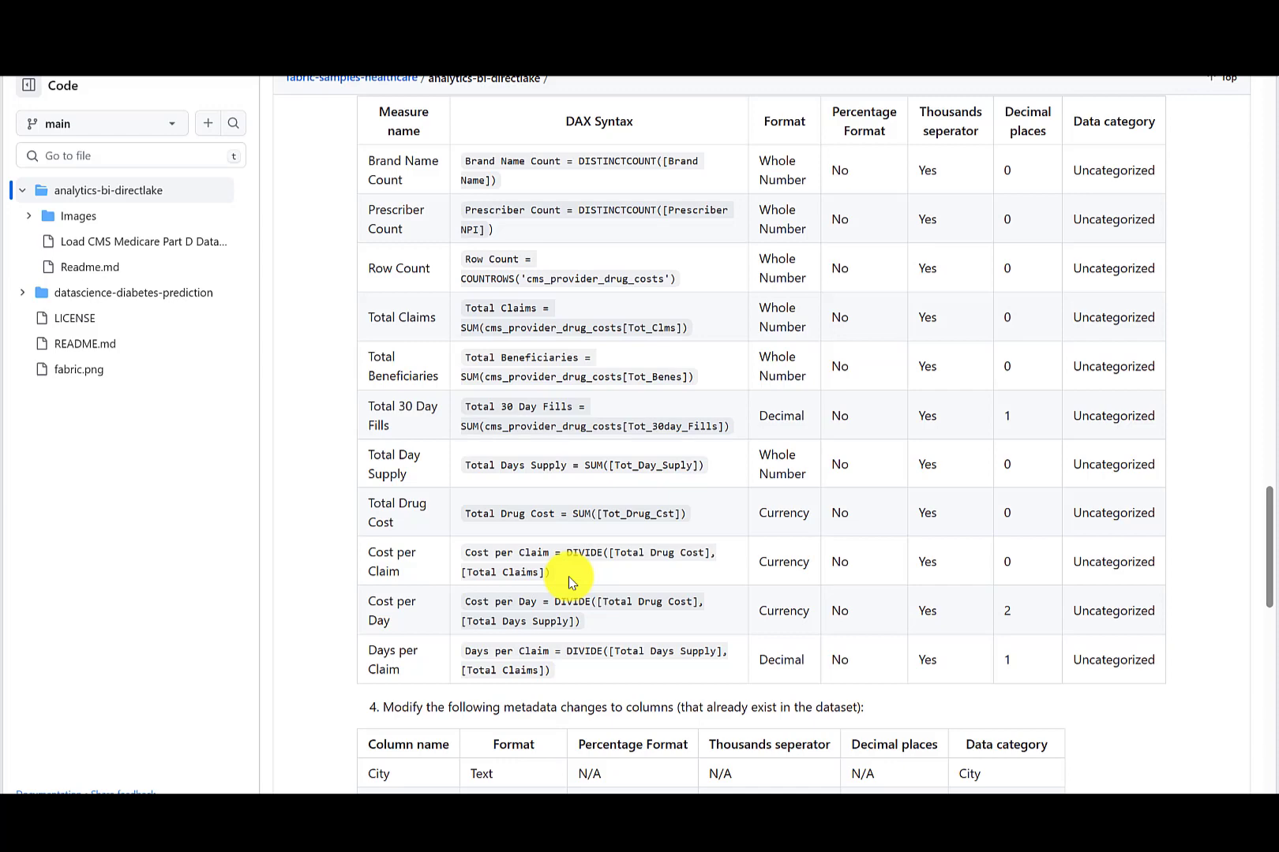
{"action": "scroll", "coordinate": [572, 582], "scroll_direction": "up", "scroll_amount": 1}
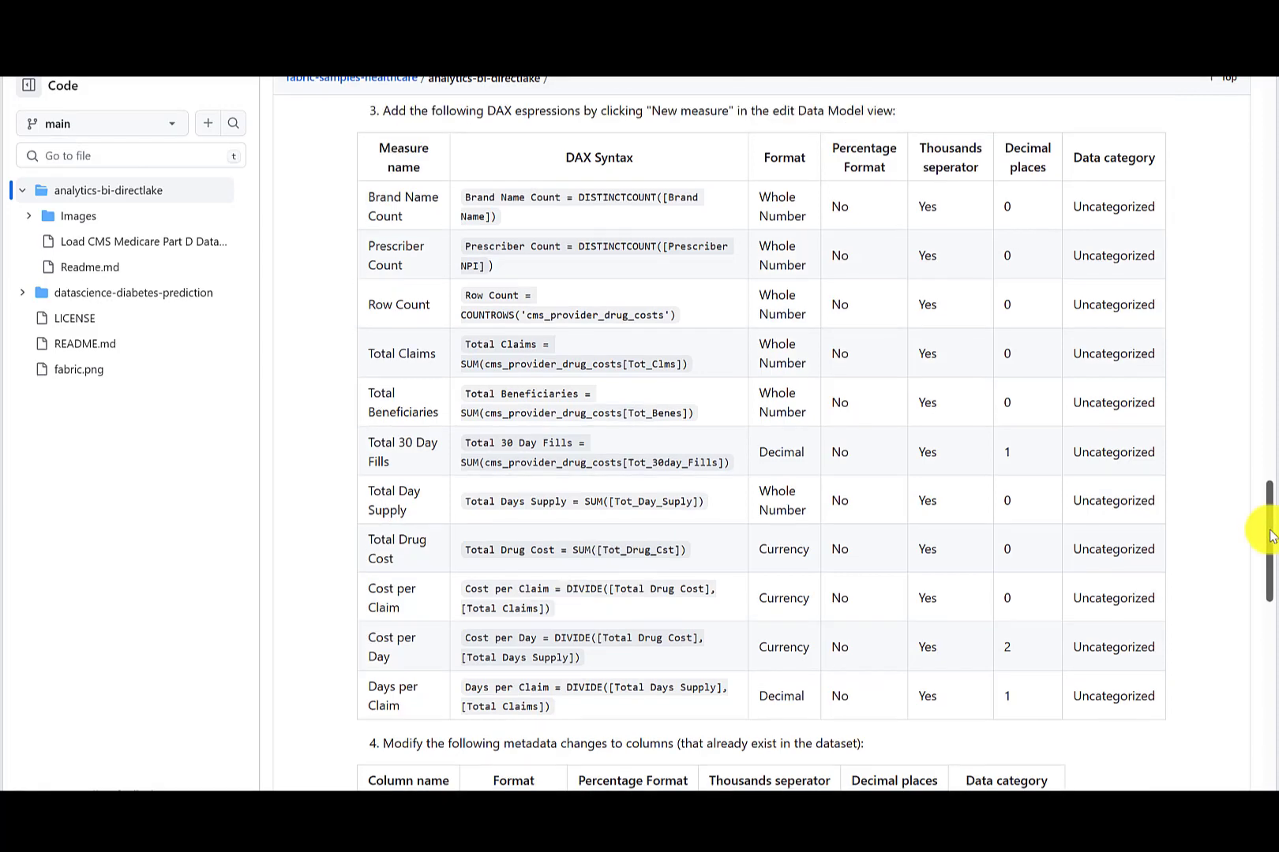
{"action": "left_click_drag", "start_coordinate": [1270, 535], "coordinate": [1272, 601]}
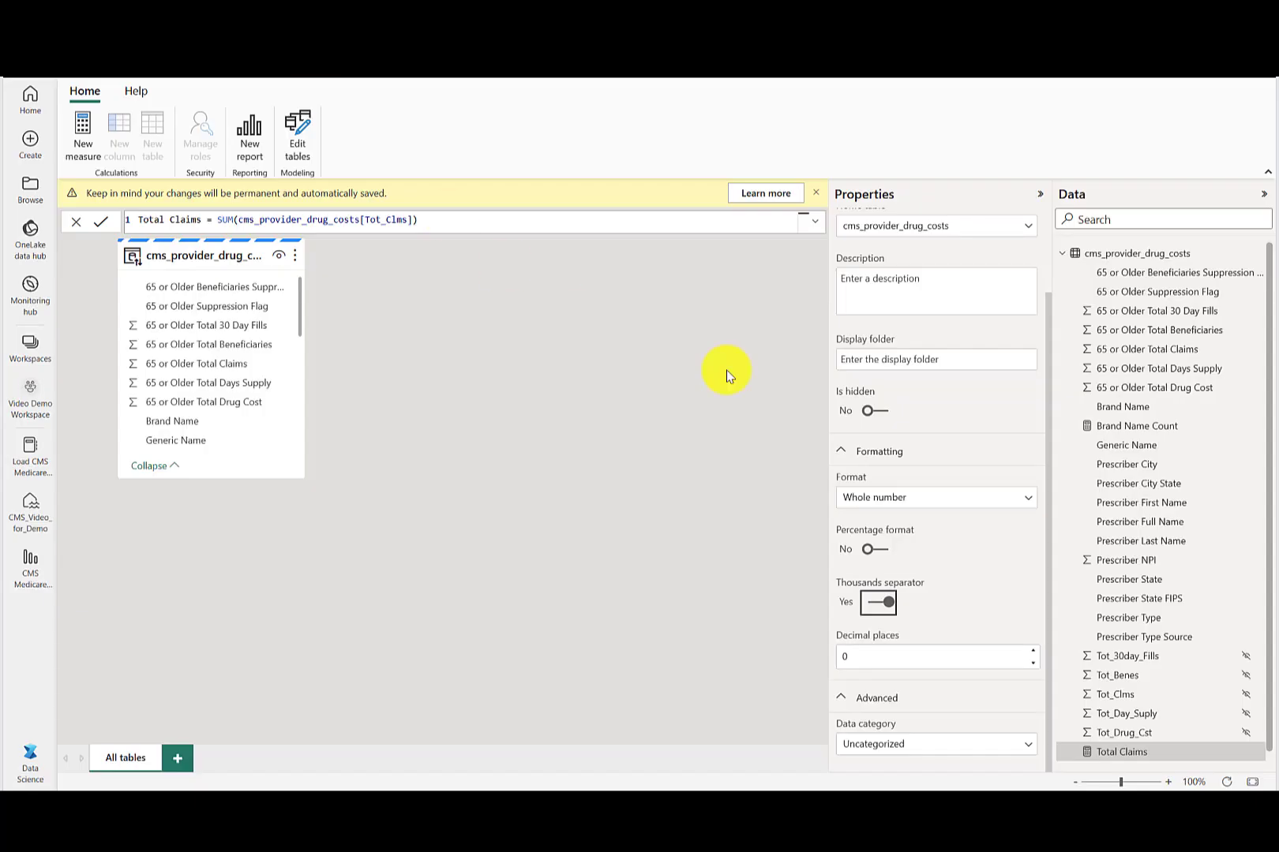
Step: Set Prescriber State's data category to State or Province, then go to the Video Demo Workspace list
{"action": "left_click", "coordinate": [1132, 581]}
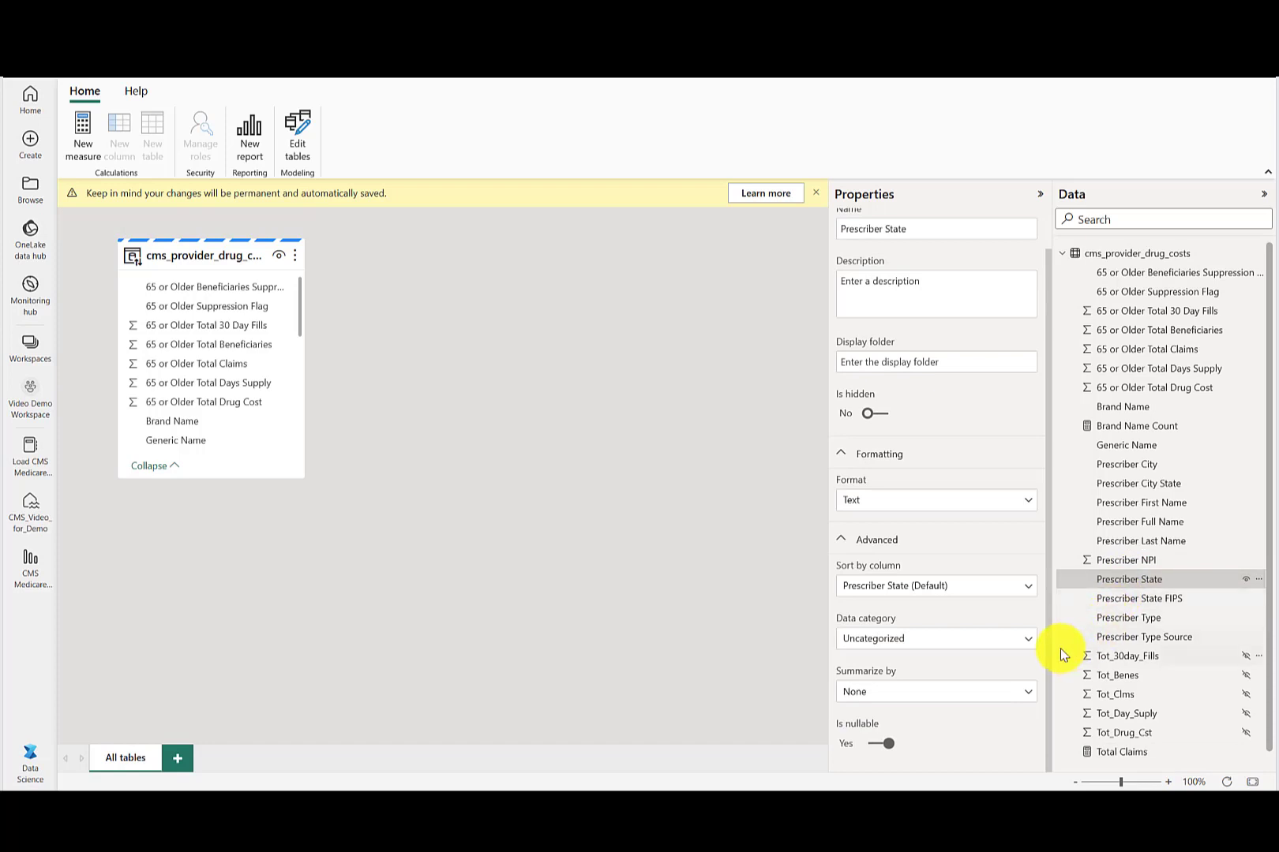
{"action": "left_click", "coordinate": [1028, 640]}
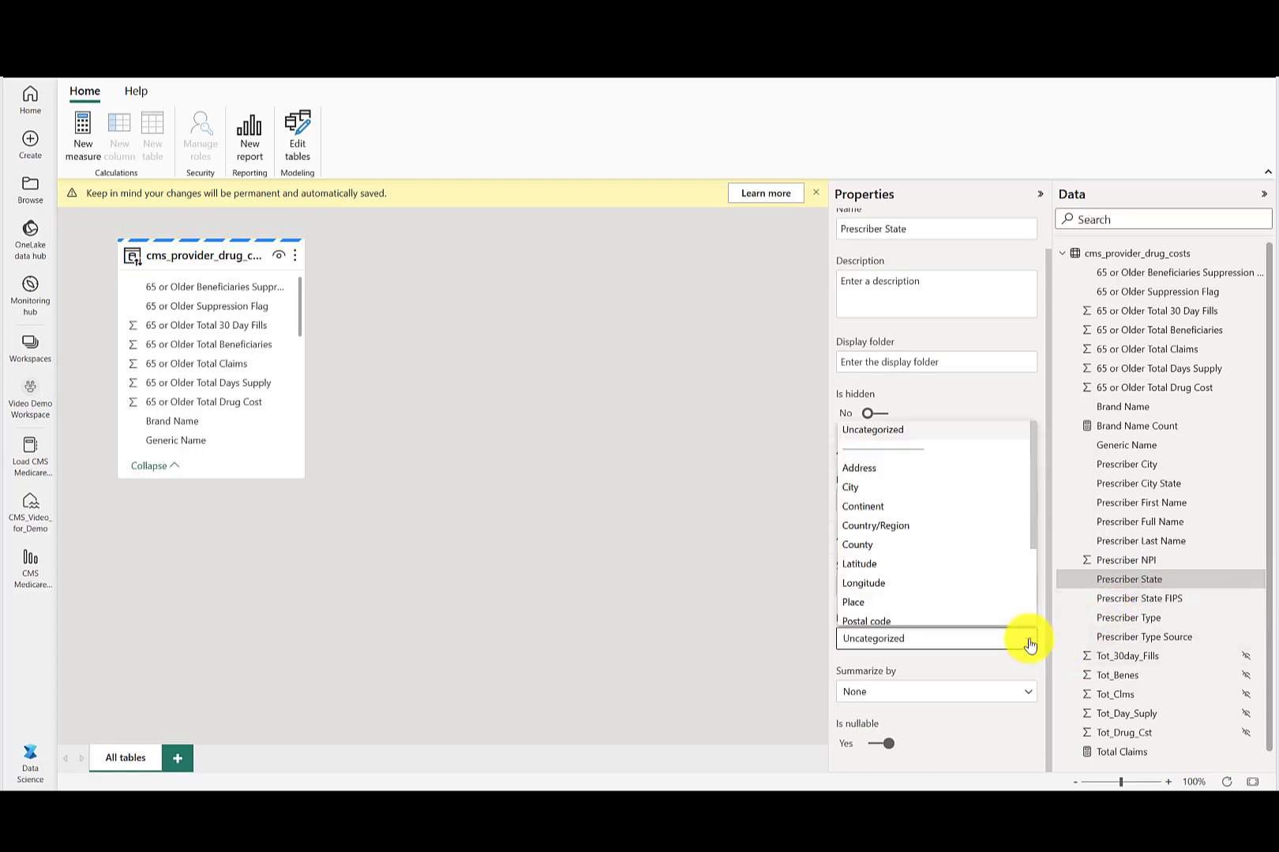
{"action": "left_click_drag", "start_coordinate": [1033, 514], "coordinate": [1032, 563]}
{"action": "left_click", "coordinate": [933, 563]}
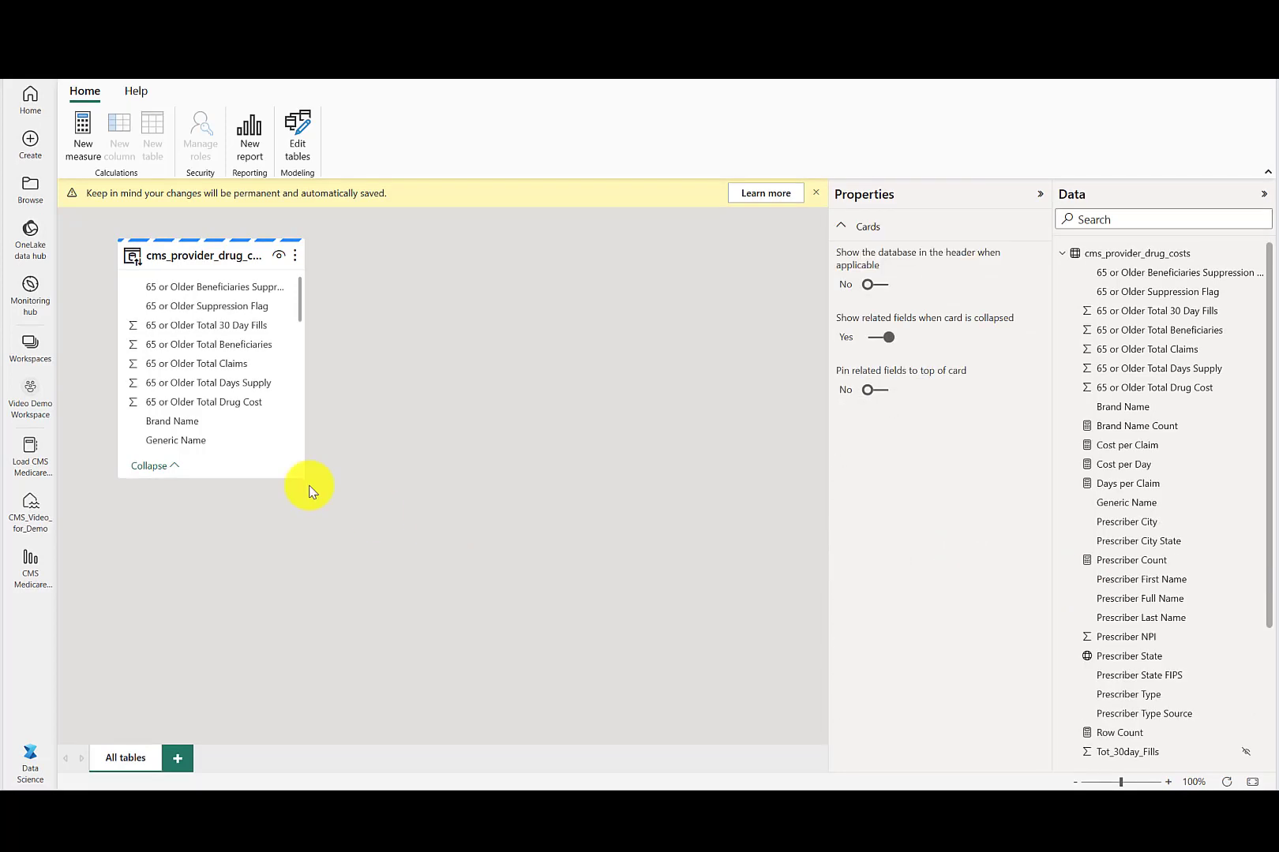
{"action": "left_click", "coordinate": [26, 394]}
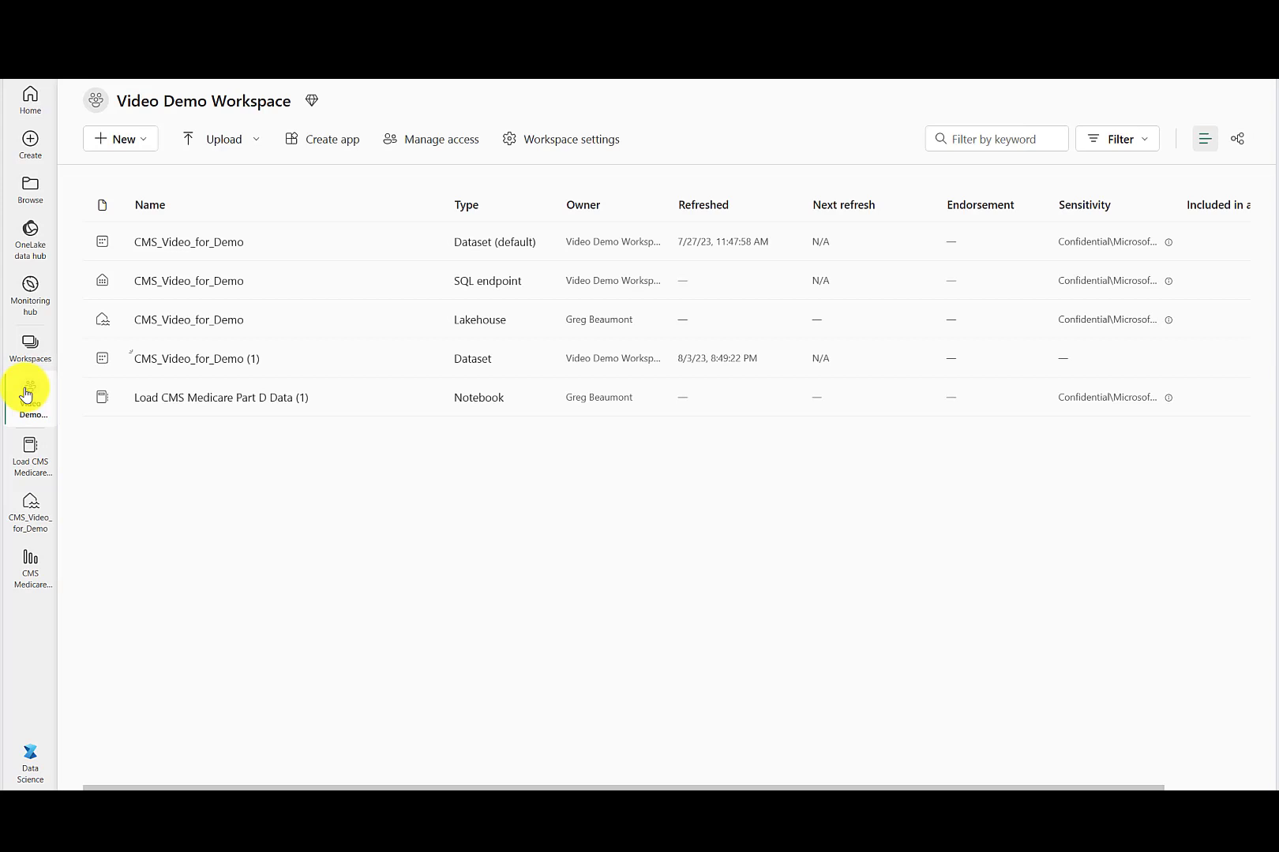
Step: Rename the dataset from CMS_Video_for_Demo (1) to 'CMS Video for Demo' and save it
{"action": "left_click", "coordinate": [430, 359]}
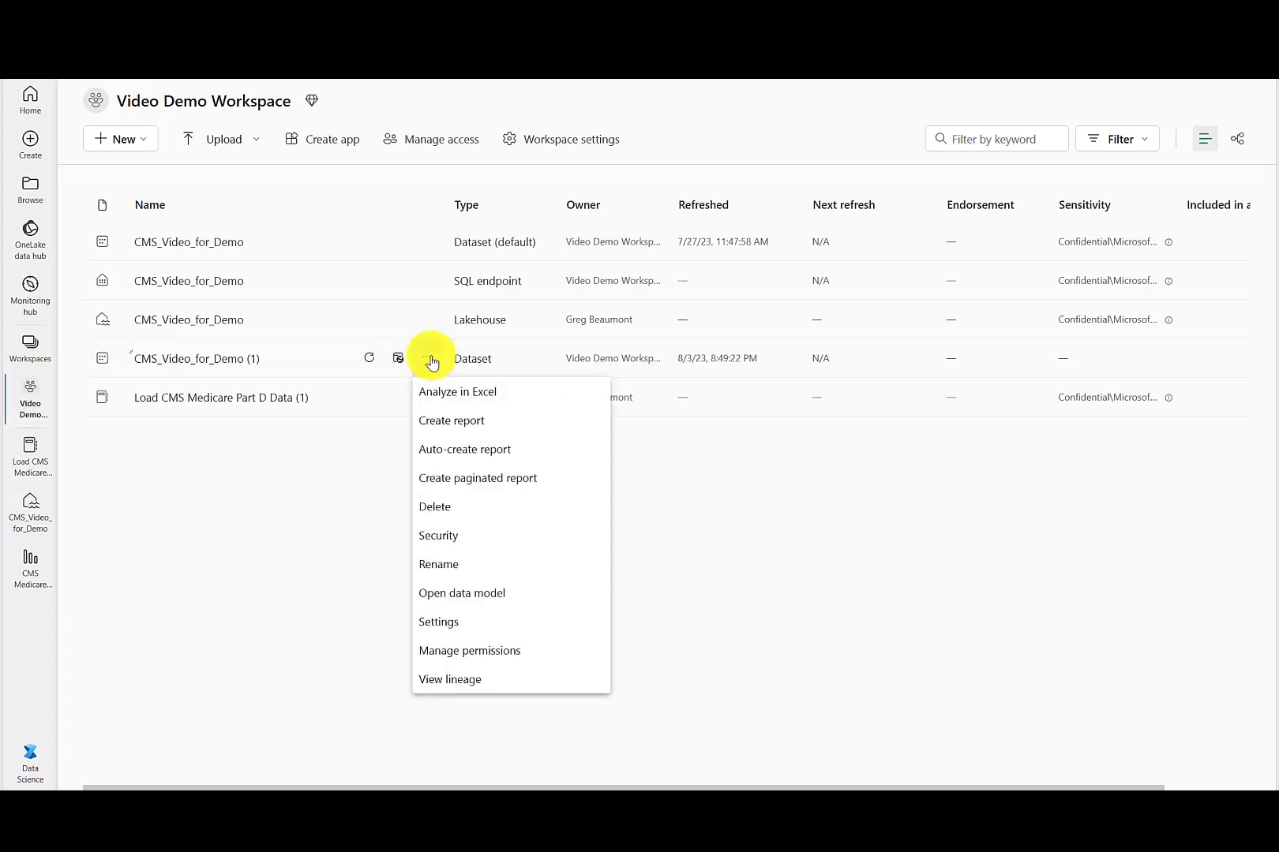
{"action": "left_click", "coordinate": [441, 566]}
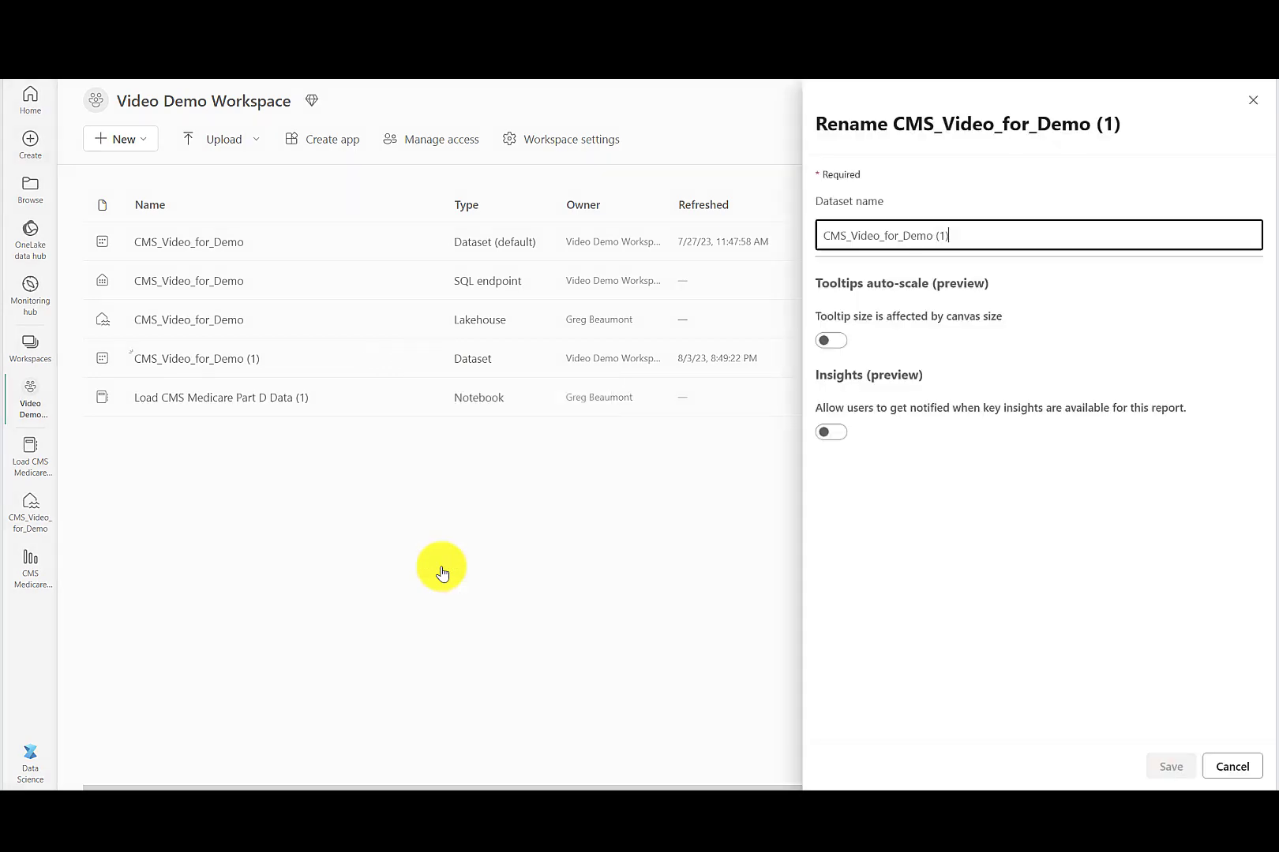
{"action": "left_click", "coordinate": [957, 237]}
{"action": "key", "text": "BackSpace"}
{"action": "key", "text": "BackSpace"}
{"action": "key", "text": "BackSpace"}
{"action": "key", "text": "BackSpace"}
{"action": "key", "text": "Left"}
{"action": "key", "text": "Left"}
{"action": "key", "text": "Delete"}
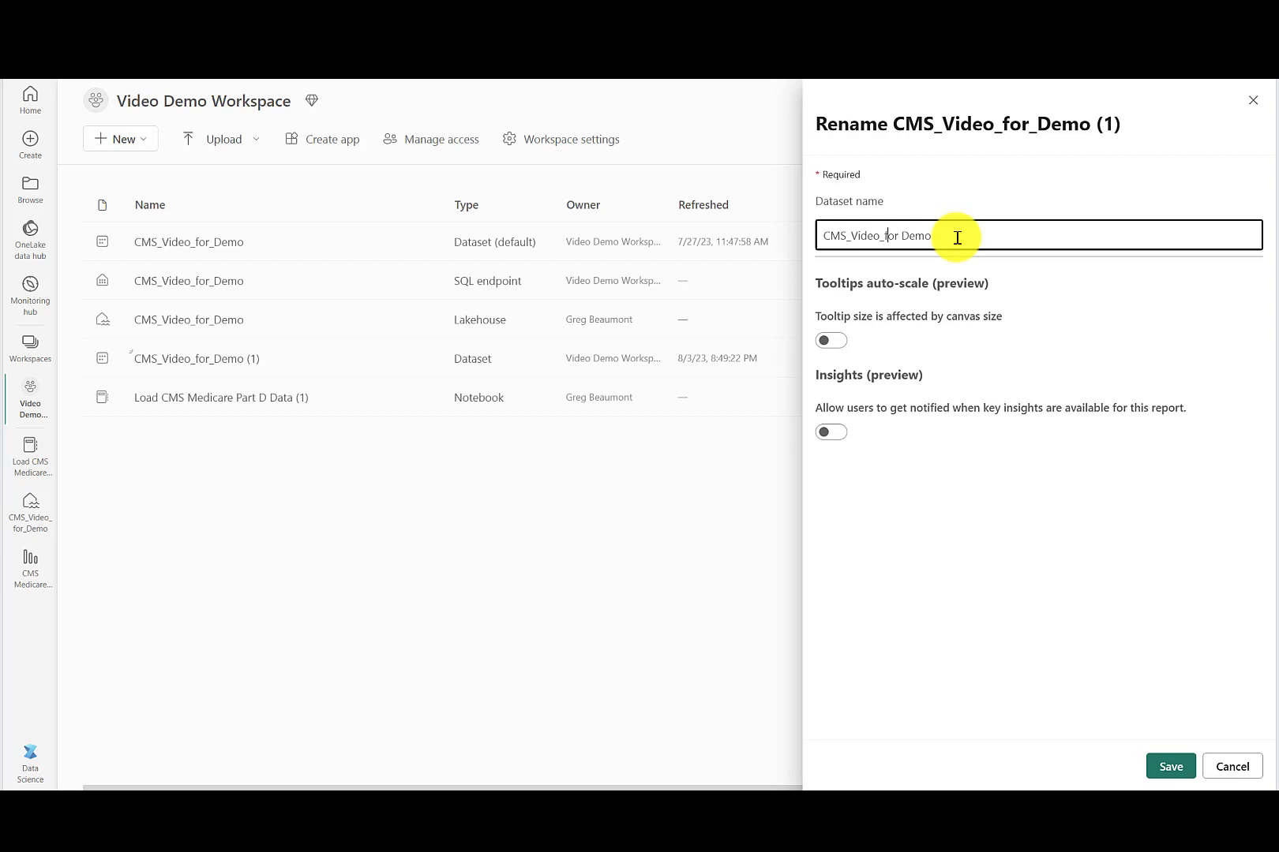
{"action": "key", "text": "BackSpace"}
{"action": "key", "text": "Left"}
{"action": "key", "text": "BackSpace"}
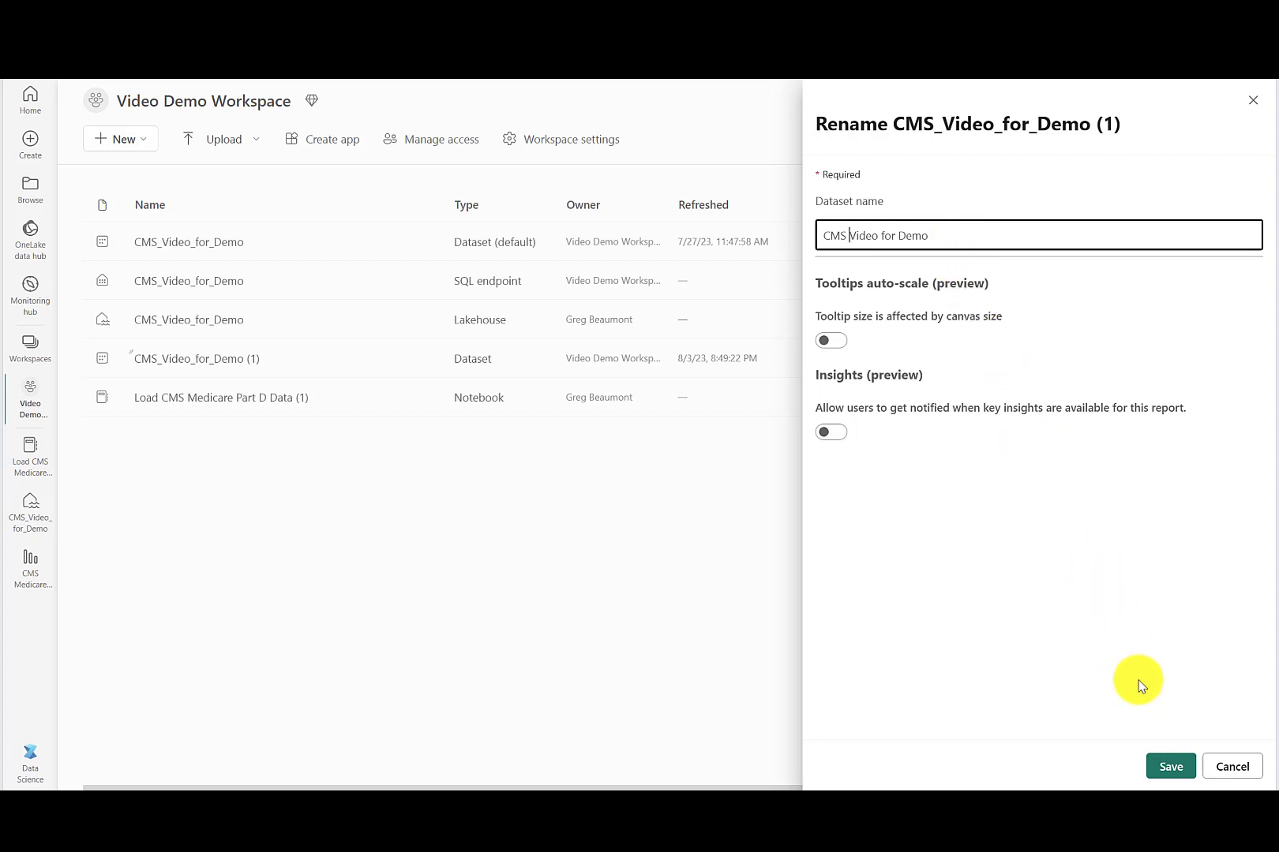
{"action": "left_click", "coordinate": [1152, 765]}
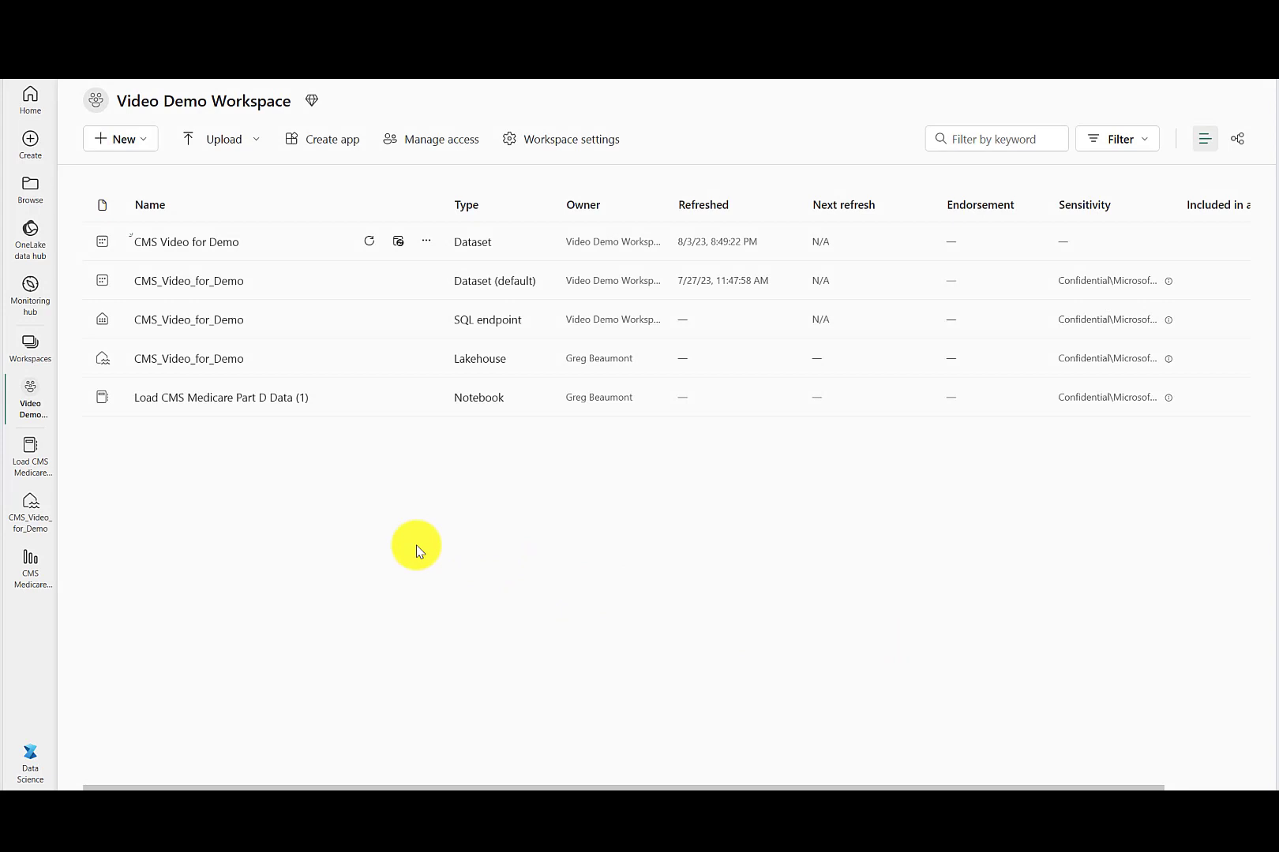
Step: Create a report from CMS Video for Demo with a Cost per Claim by Brand Name column chart
{"action": "left_click", "coordinate": [426, 243]}
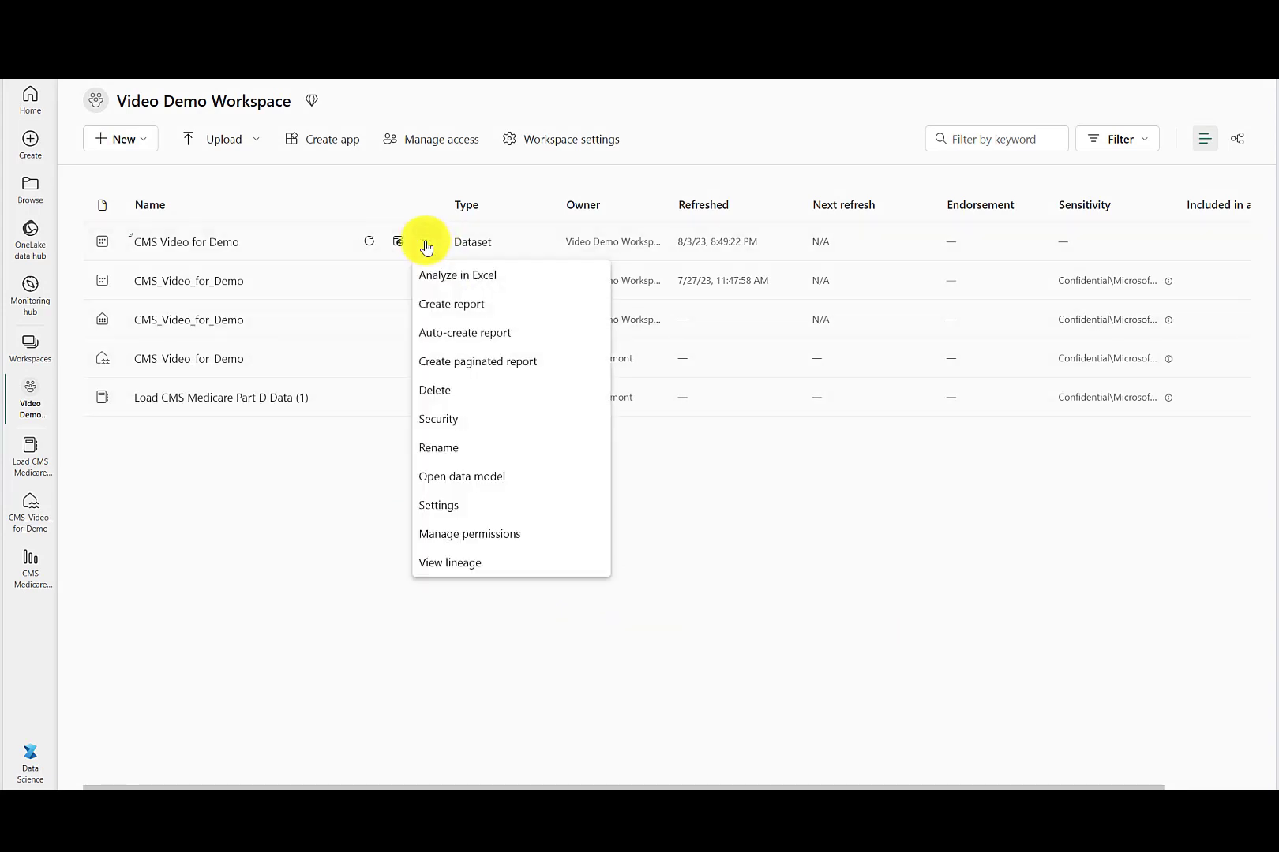
{"action": "left_click", "coordinate": [438, 306]}
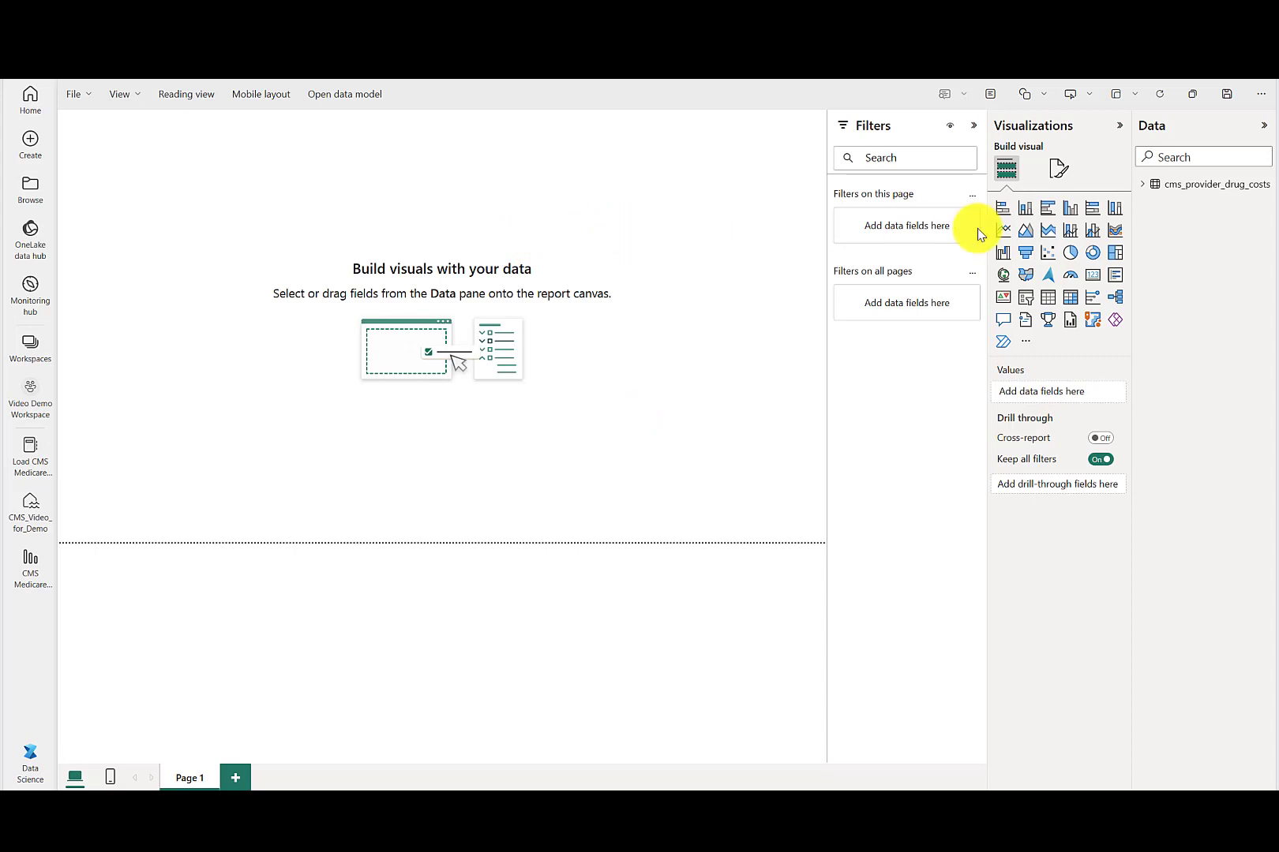
{"action": "left_click", "coordinate": [1141, 187]}
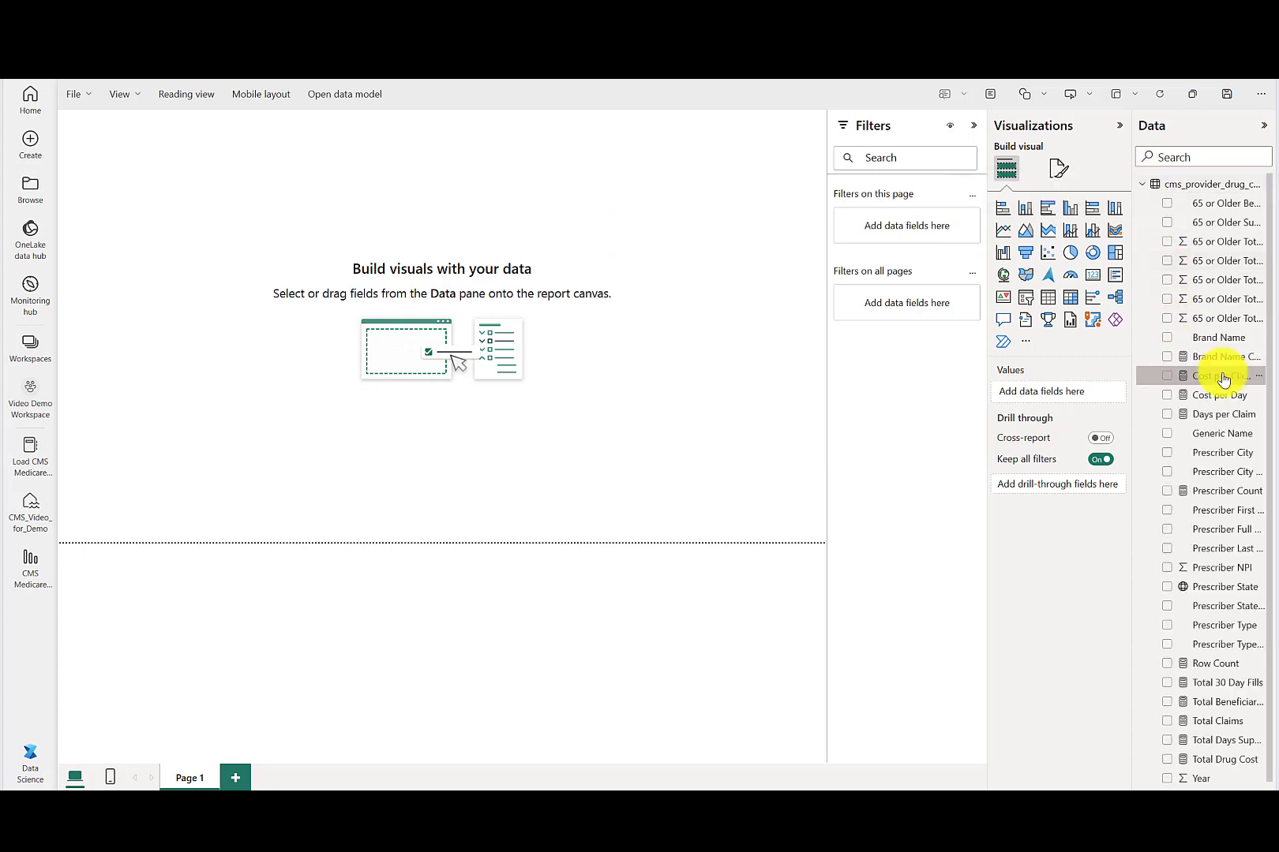
{"action": "left_click_drag", "start_coordinate": [1222, 376], "coordinate": [374, 231]}
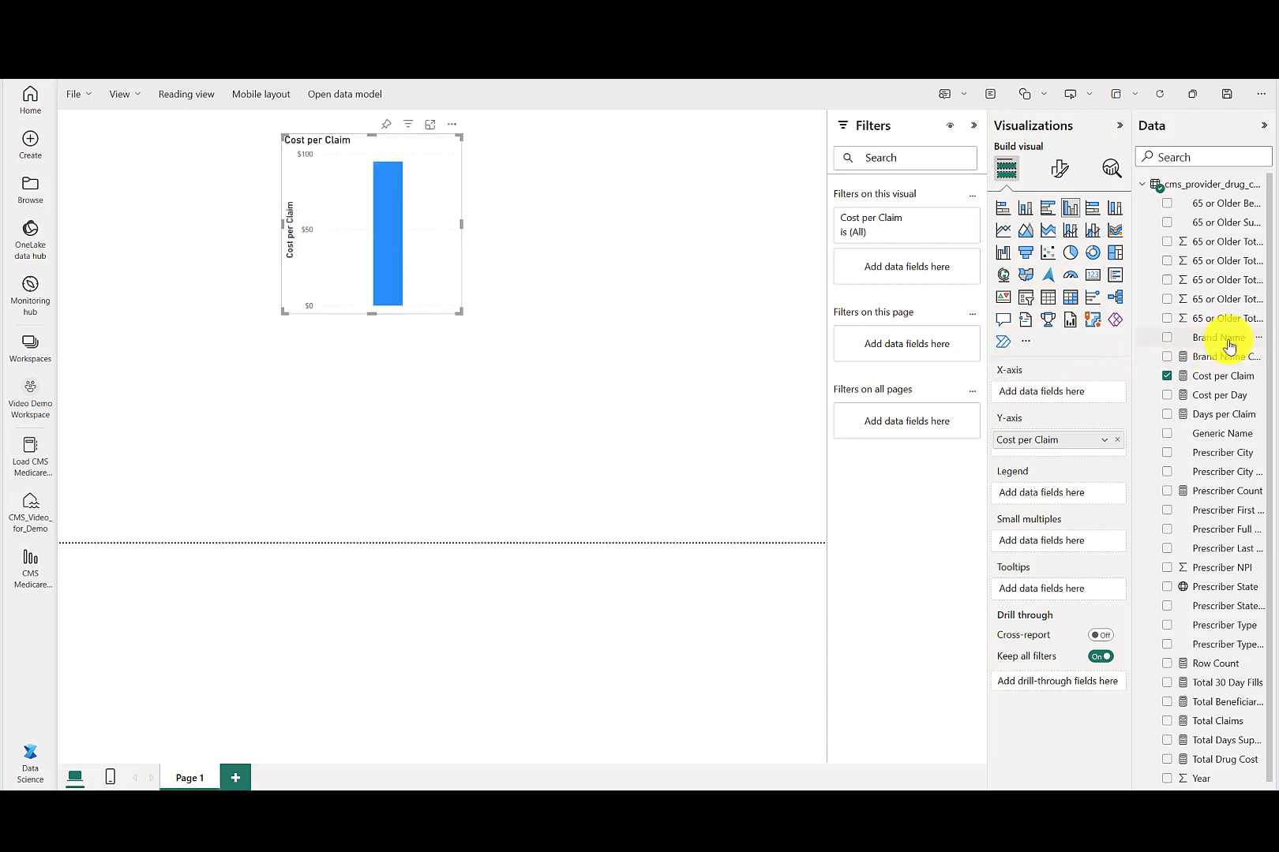
{"action": "left_click_drag", "start_coordinate": [1226, 338], "coordinate": [1076, 395]}
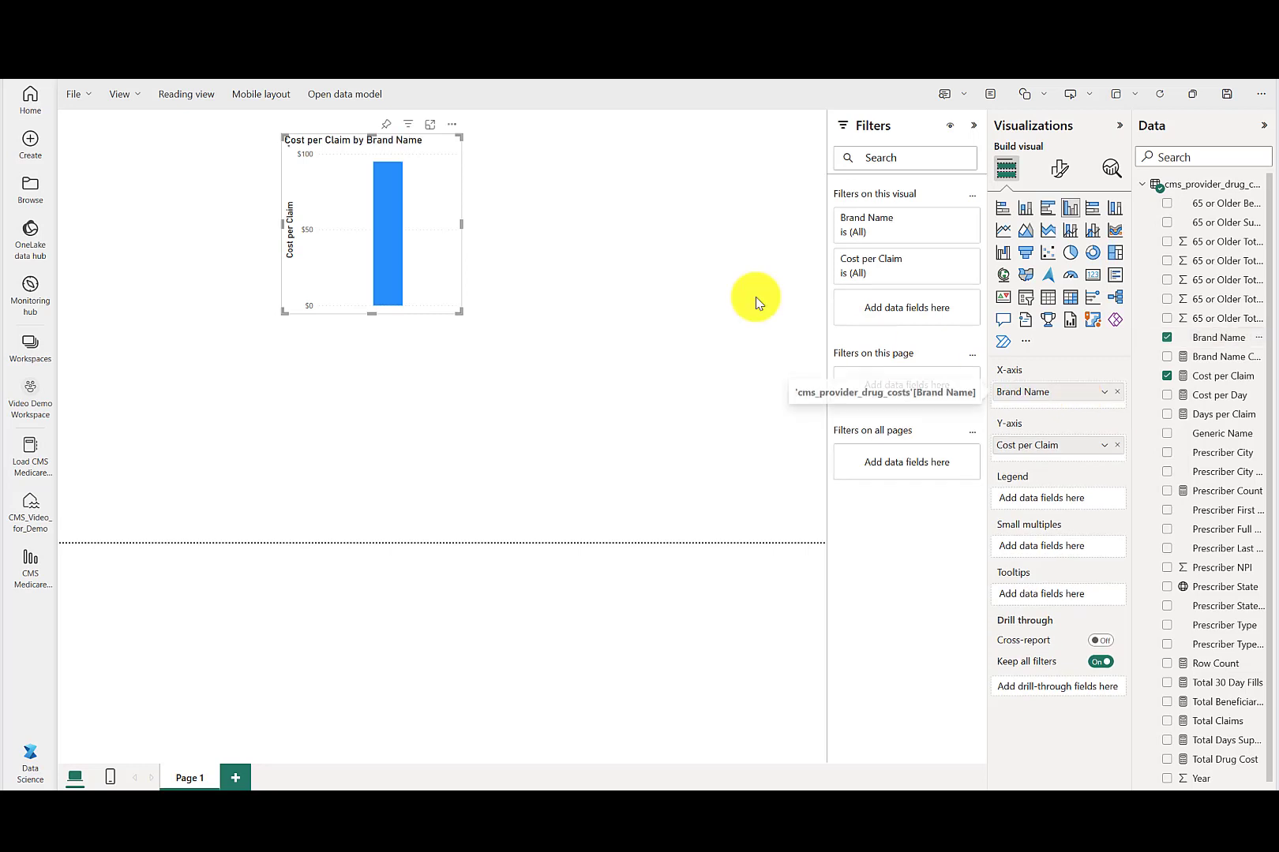
{"action": "left_click", "coordinate": [646, 256]}
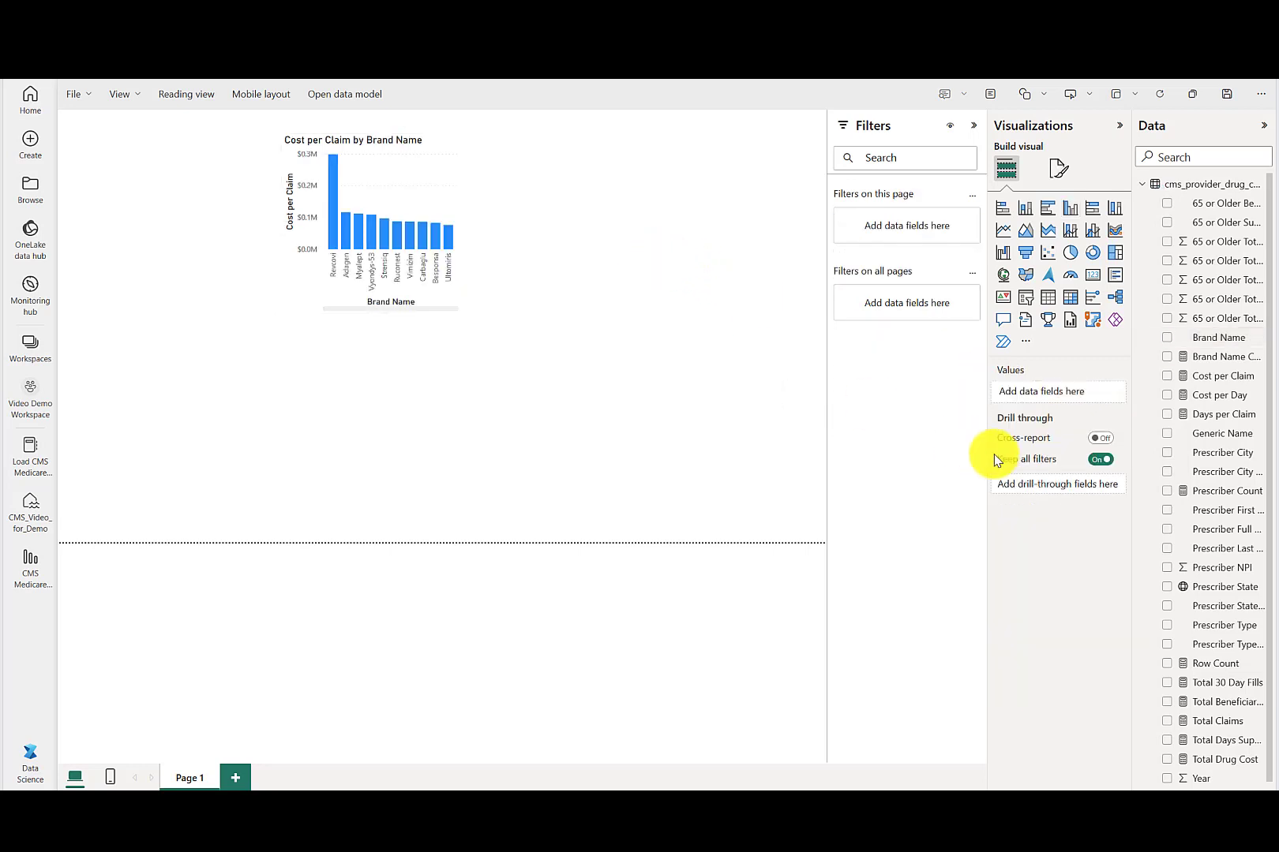
Step: Add a card visual showing the 224M Row Count beside the chart
{"action": "left_click_drag", "start_coordinate": [1204, 670], "coordinate": [657, 223]}
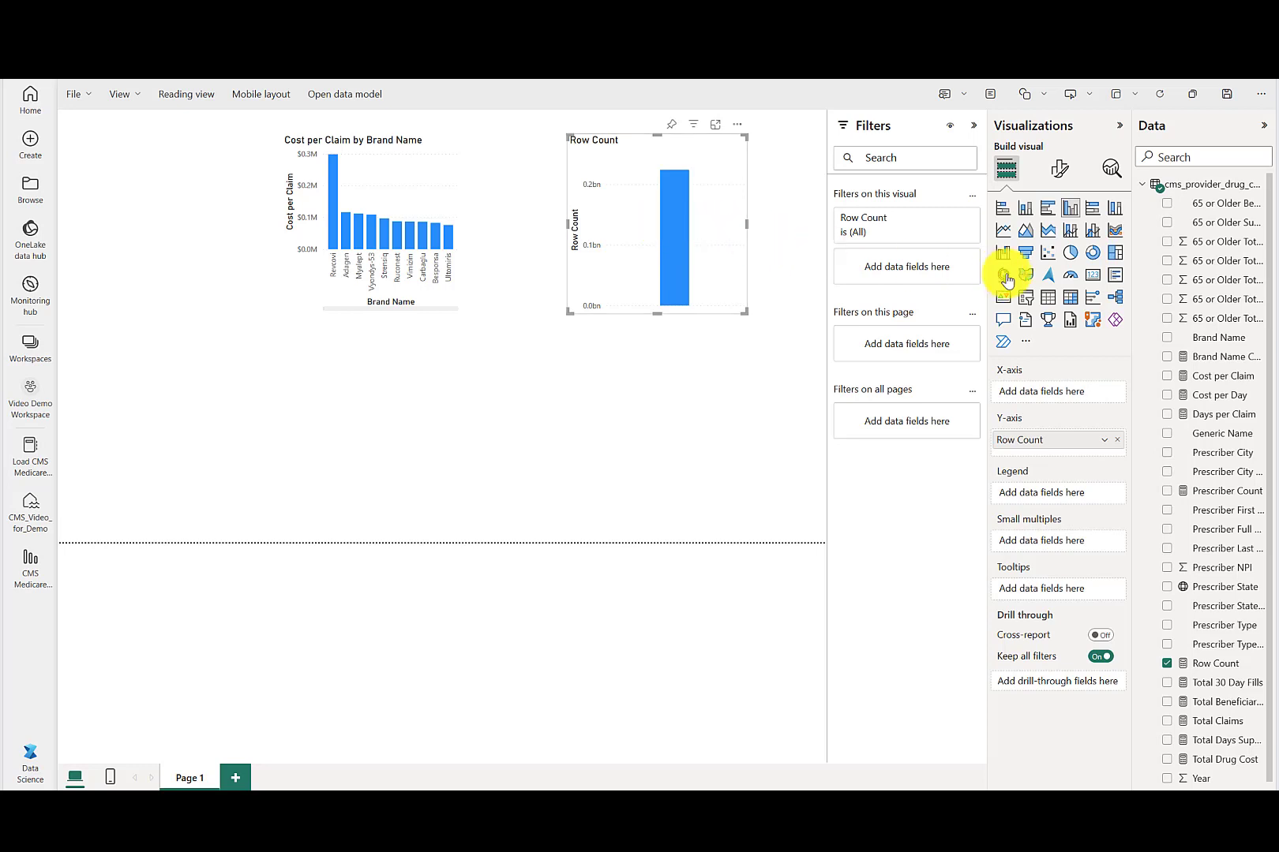
{"action": "left_click", "coordinate": [1091, 278]}
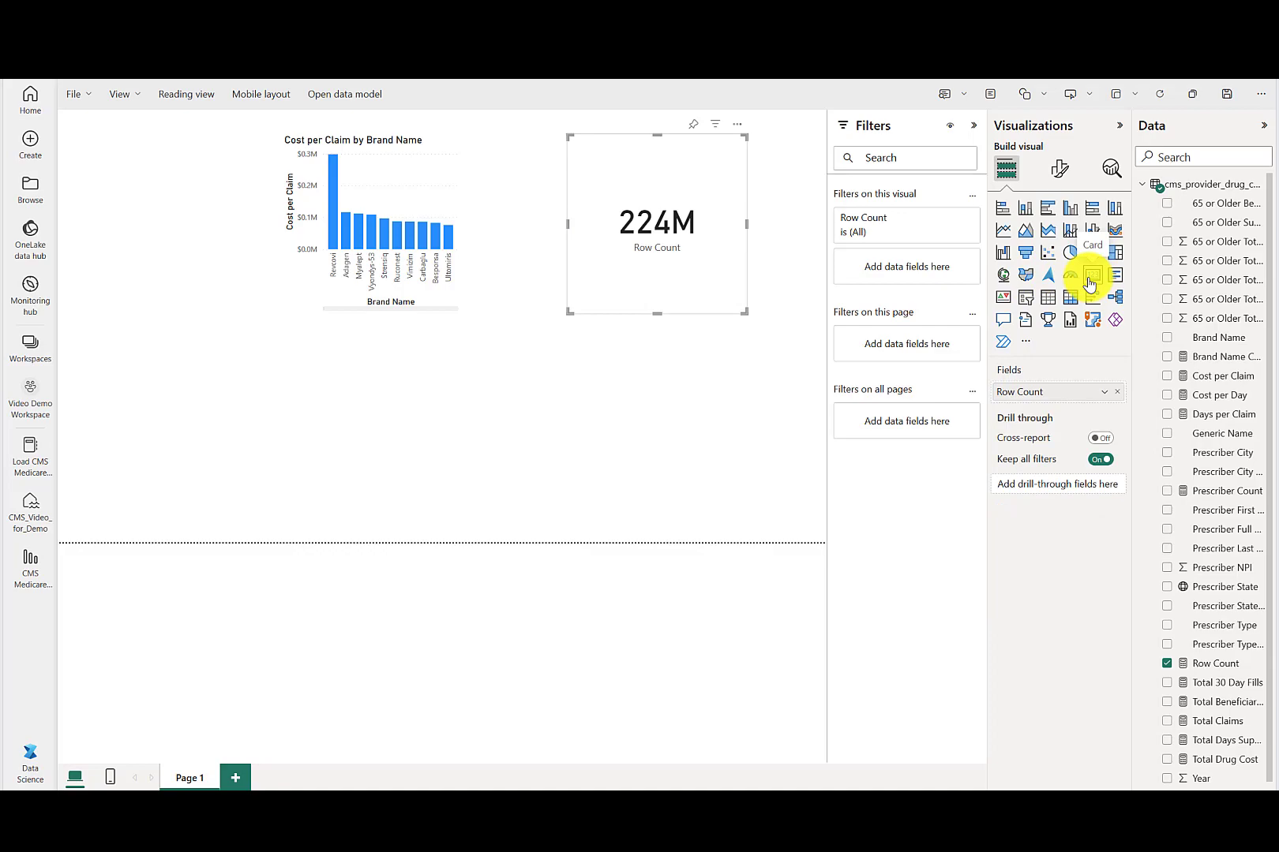